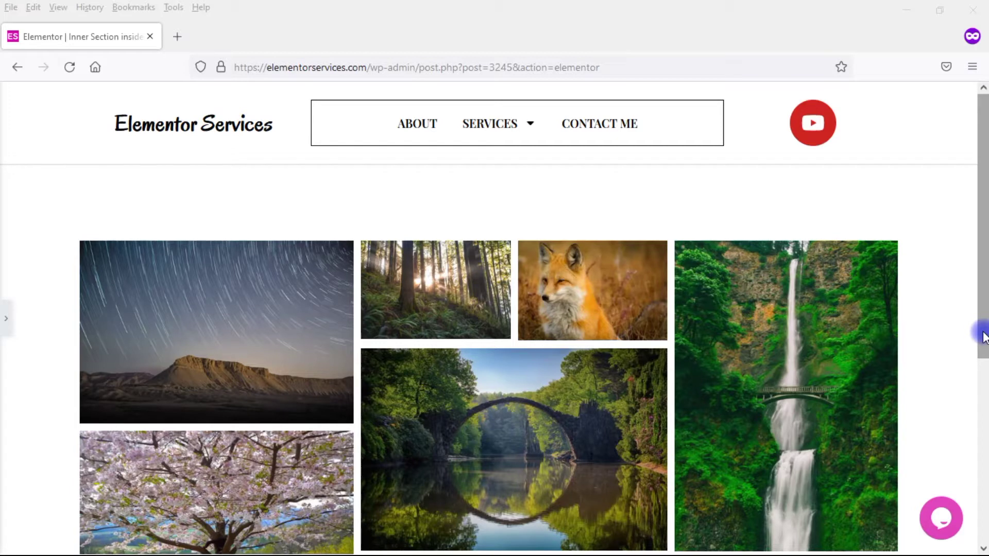
- Leave preview mode and insert a blank section above the mosaic gallery
left_click(984, 338)
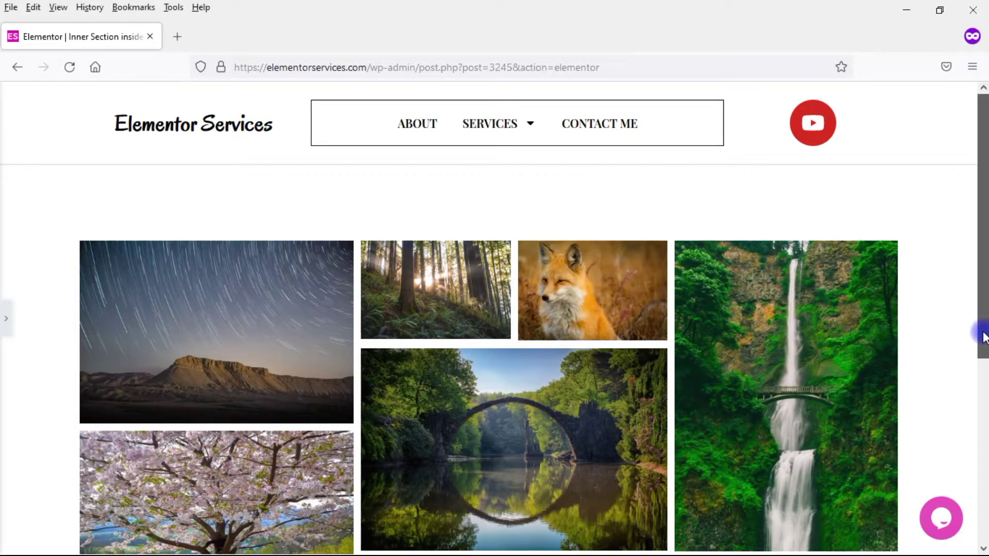
mouse_move(984, 337)
left_mouse_down()
mouse_move(971, 498)
mouse_move(984, 379)
left_mouse_up()
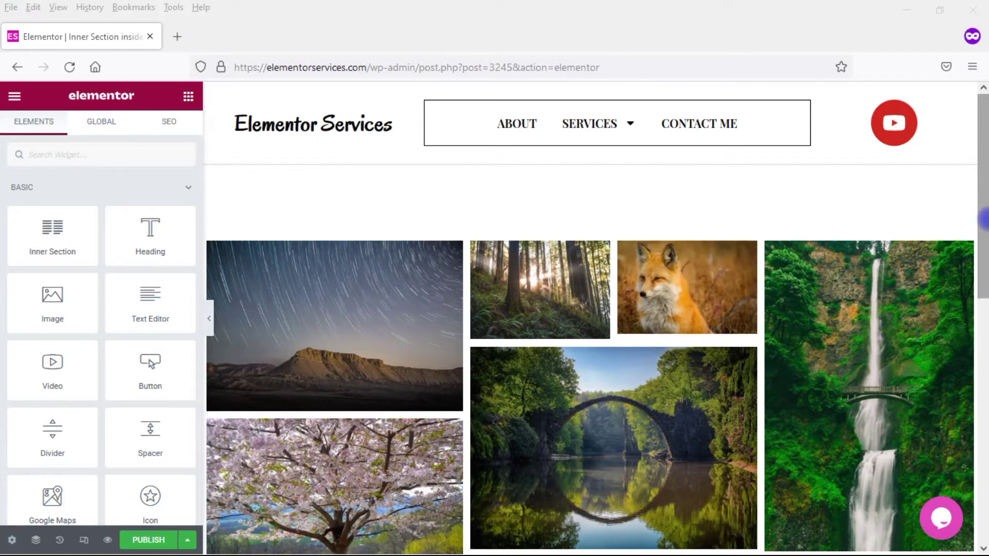
left_click_drag(984, 220, 981, 322)
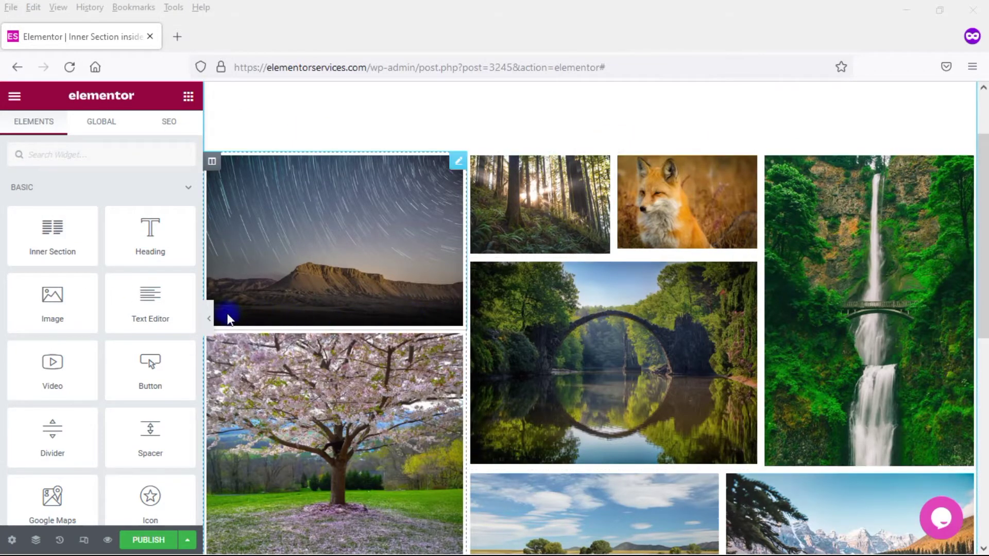
left_click(208, 319)
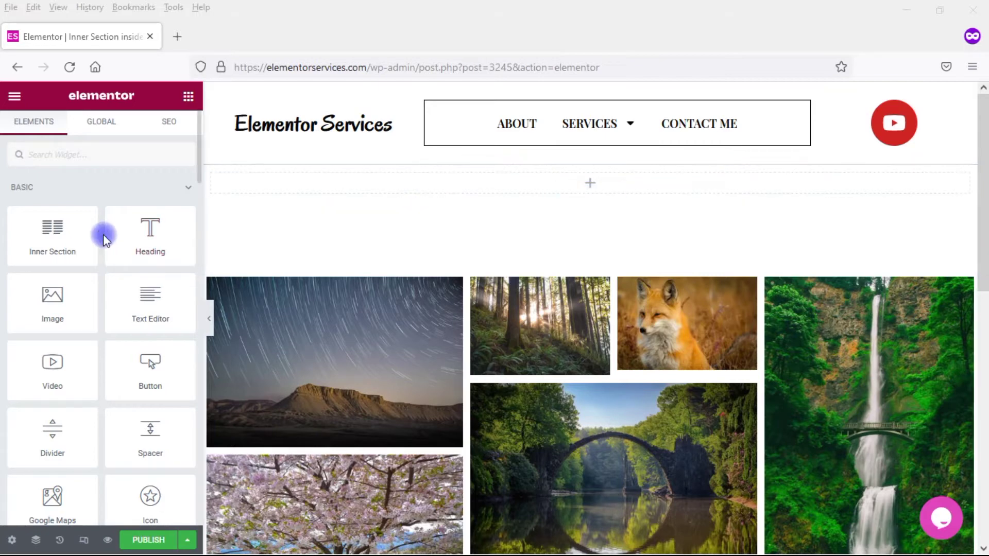
- Drag Inner Section widgets into the top section and delete duplicates, leaving one two-column row
left_click_drag(96, 234, 552, 181)
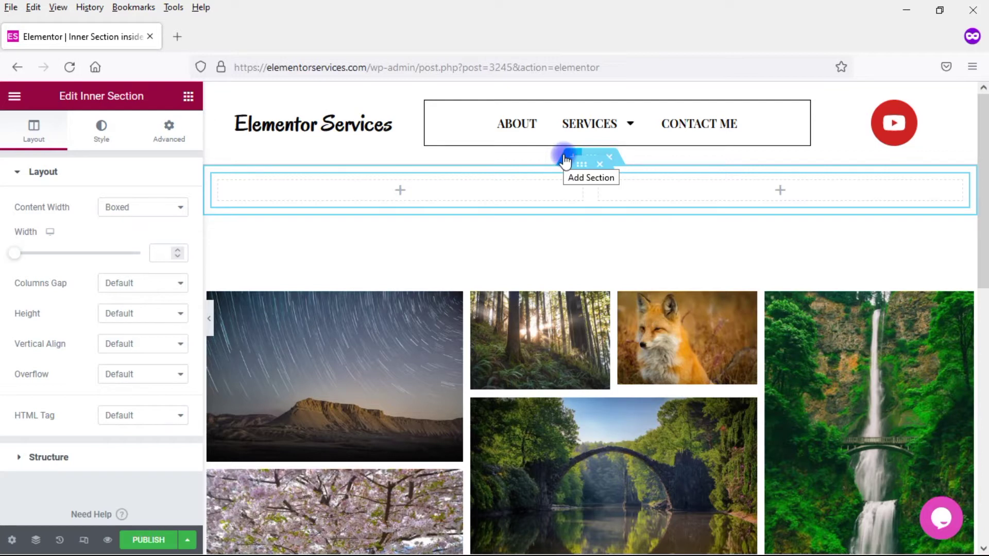
left_click(188, 97)
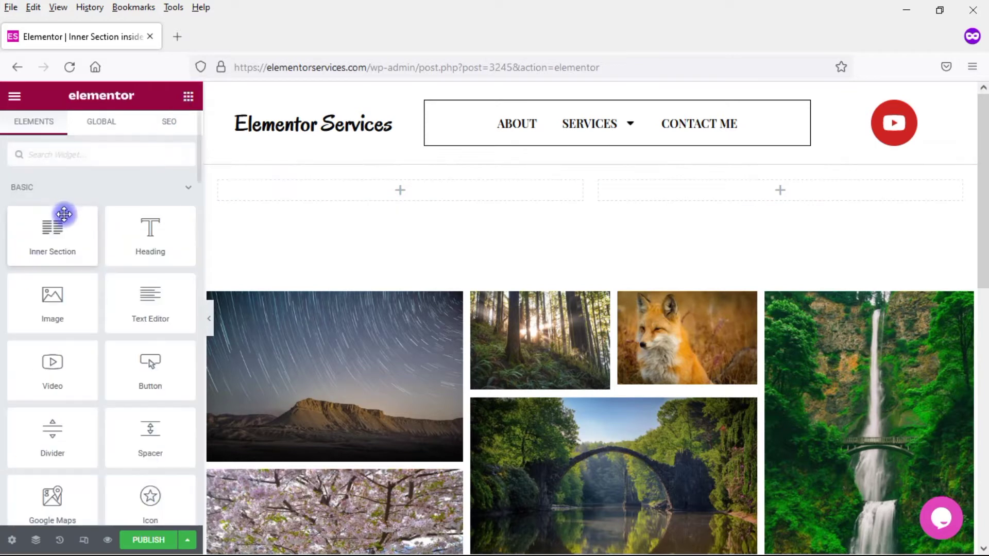
mouse_move(54, 224)
left_mouse_down()
mouse_move(291, 165)
mouse_move(417, 198)
mouse_move(420, 218)
mouse_move(443, 215)
mouse_move(454, 192)
mouse_move(454, 206)
left_mouse_up()
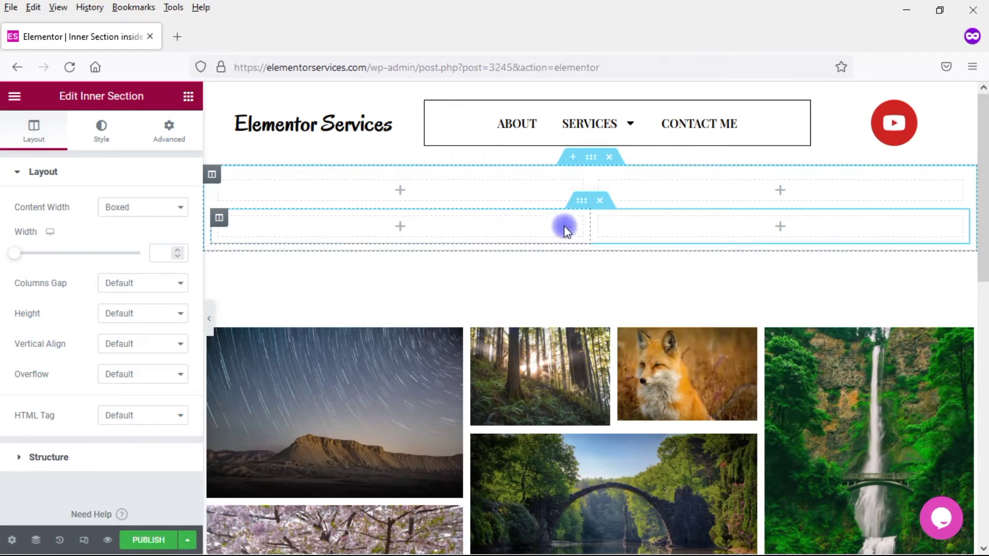
left_click(600, 202)
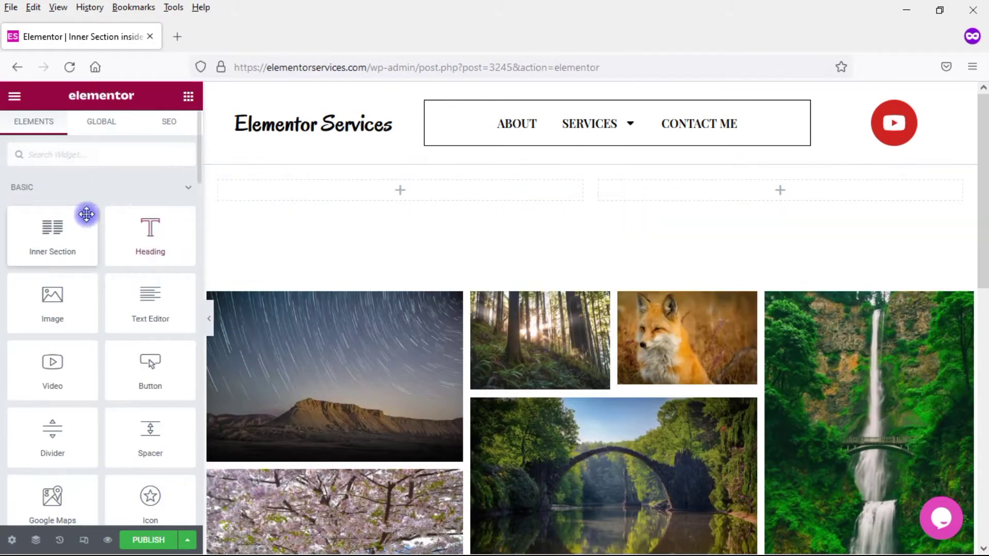
left_click_drag(86, 215, 492, 172)
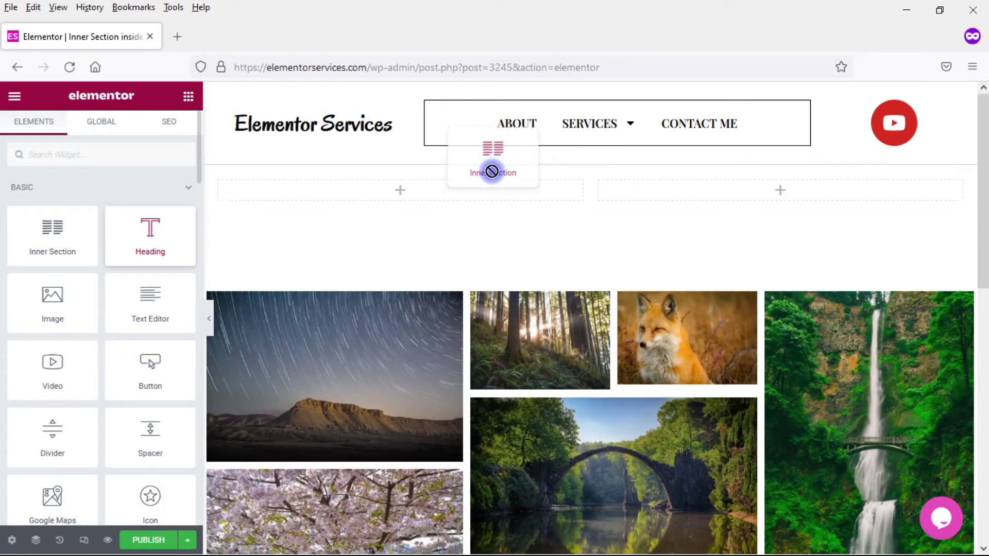
left_click_drag(492, 172, 489, 182)
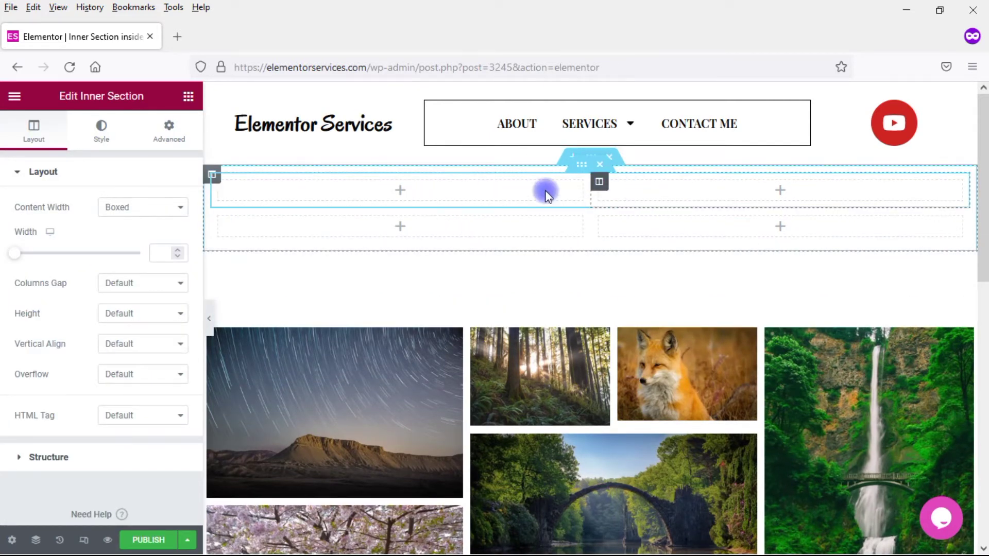
left_click(600, 166)
mouse_move(590, 157)
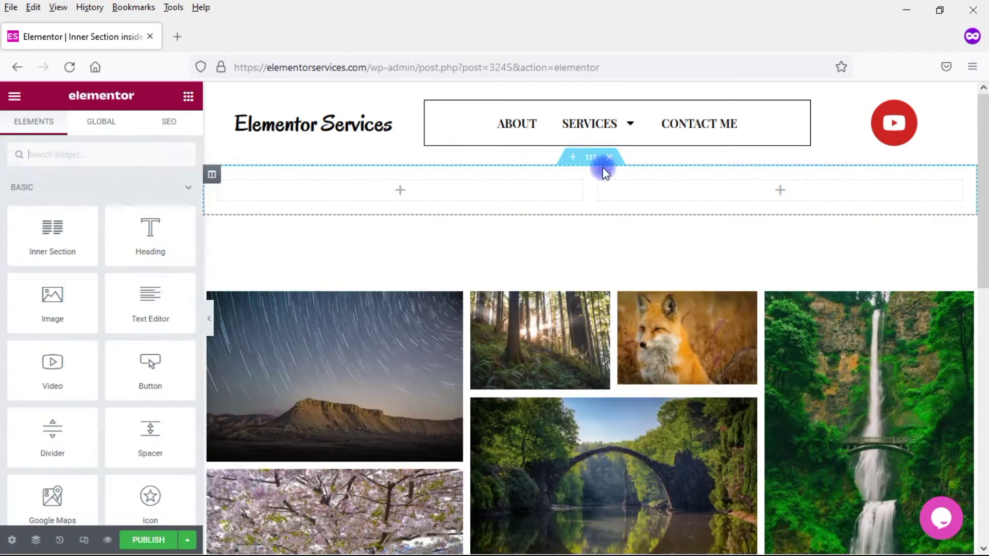
mouse_move(95, 217)
left_mouse_down()
mouse_move(396, 194)
mouse_move(356, 206)
mouse_move(592, 209)
mouse_move(794, 183)
mouse_move(788, 192)
mouse_move(697, 202)
mouse_move(506, 205)
mouse_move(442, 188)
mouse_move(81, 205)
left_mouse_up()
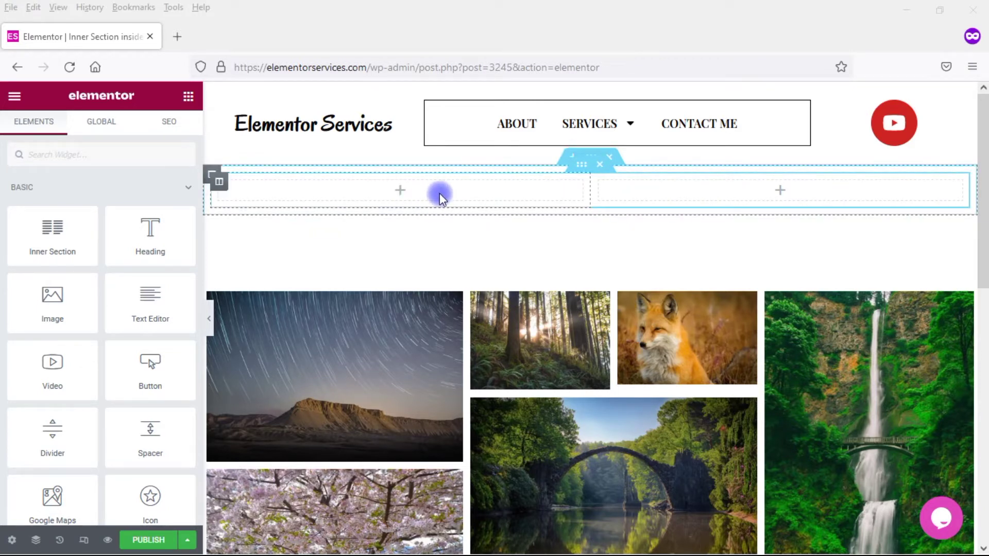
- Copy the inner column and paste it to nest a two-column inner section
right_click(210, 174)
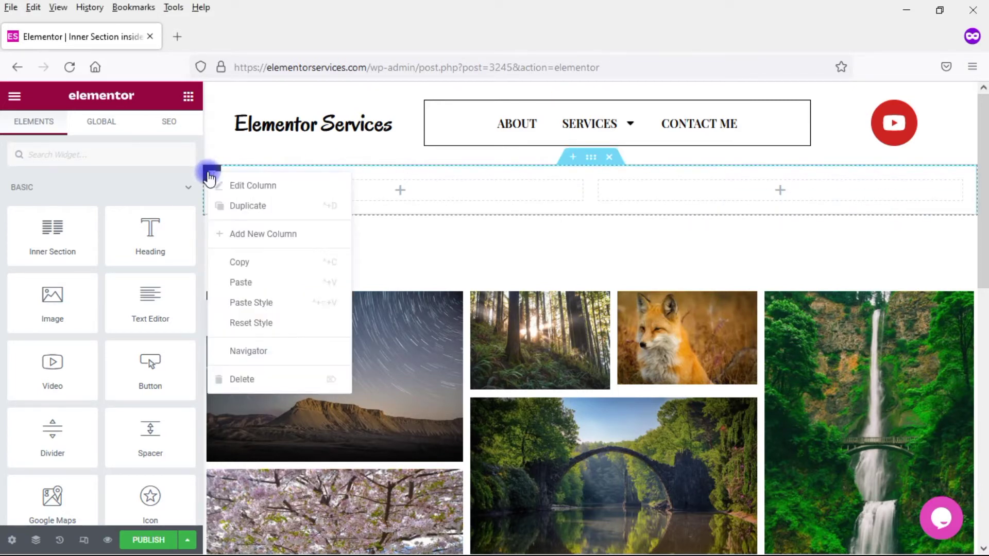
left_click(237, 265)
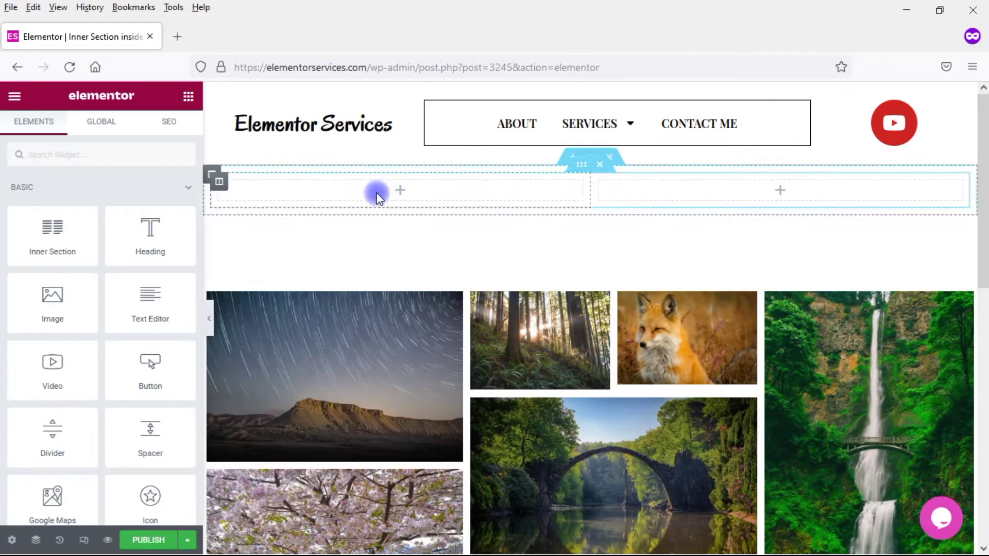
right_click(220, 183)
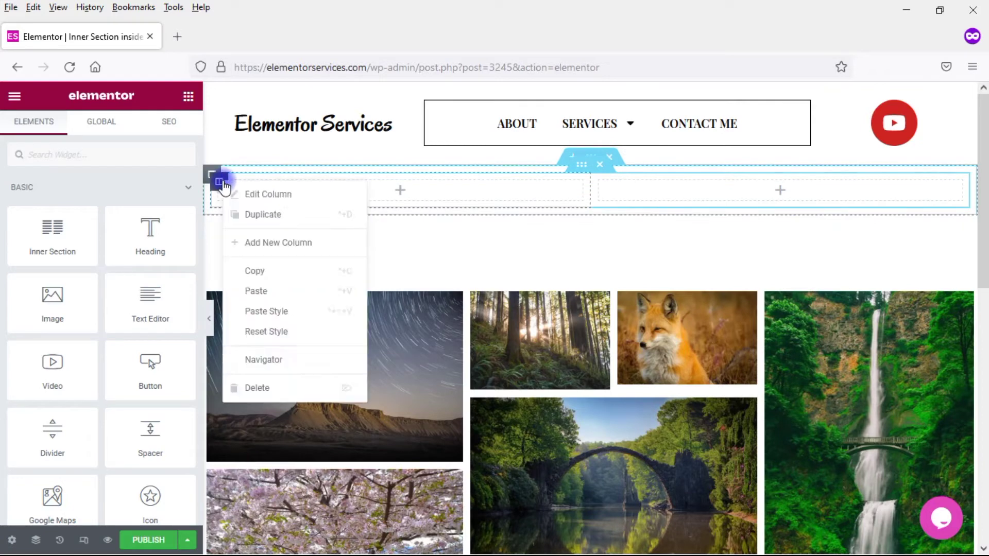
left_click(260, 294)
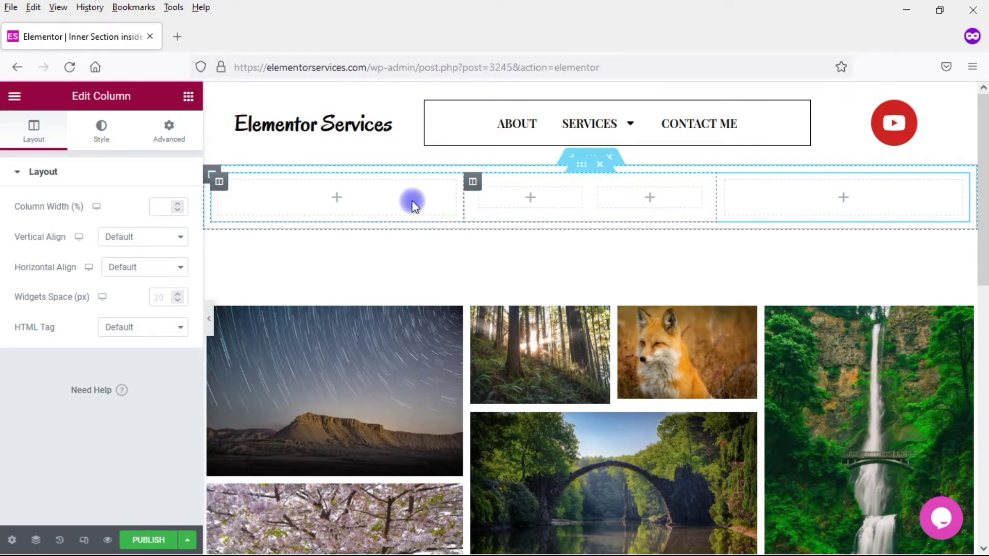
left_click(849, 210)
left_click(439, 216)
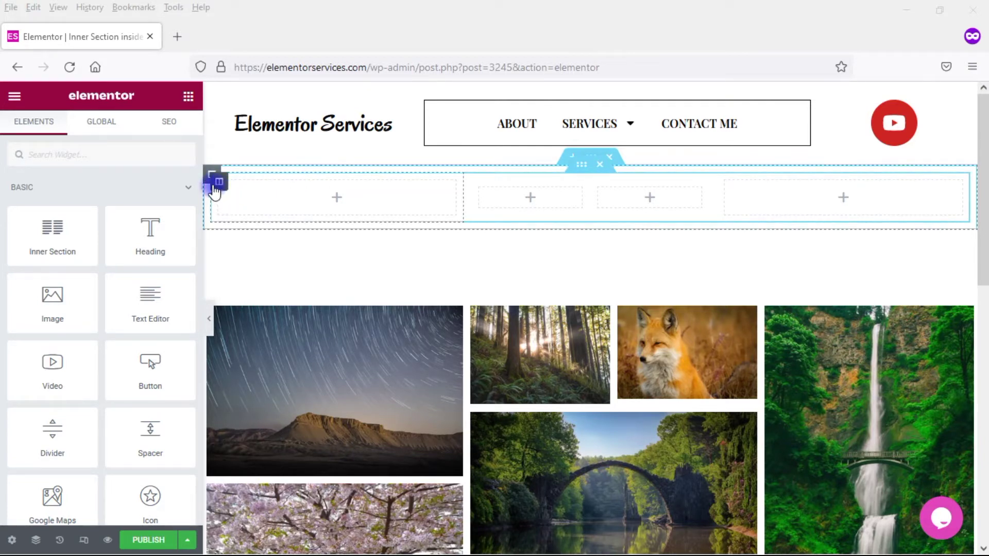
right_click(214, 184)
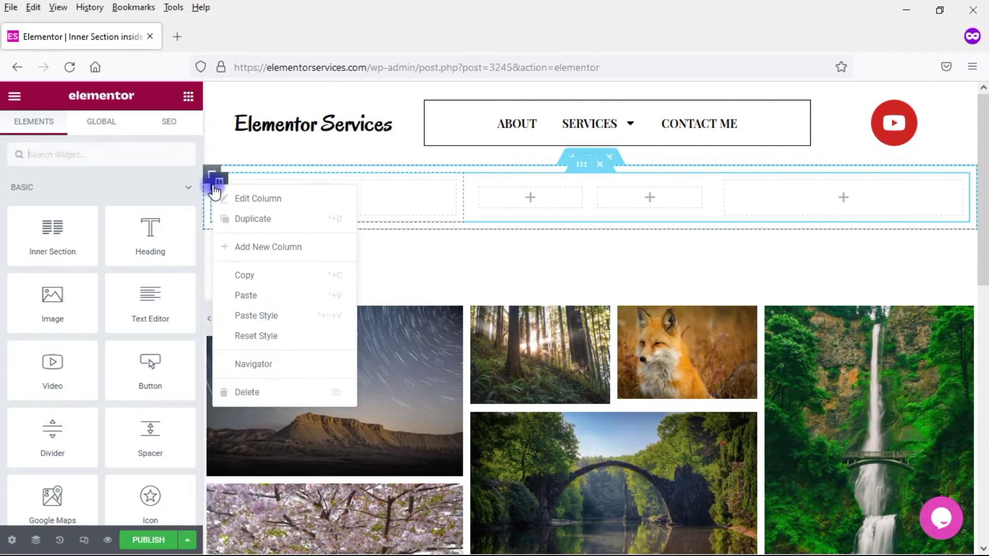
- Paste more copied inner sections, then delete the extra pasted column
left_click(245, 298)
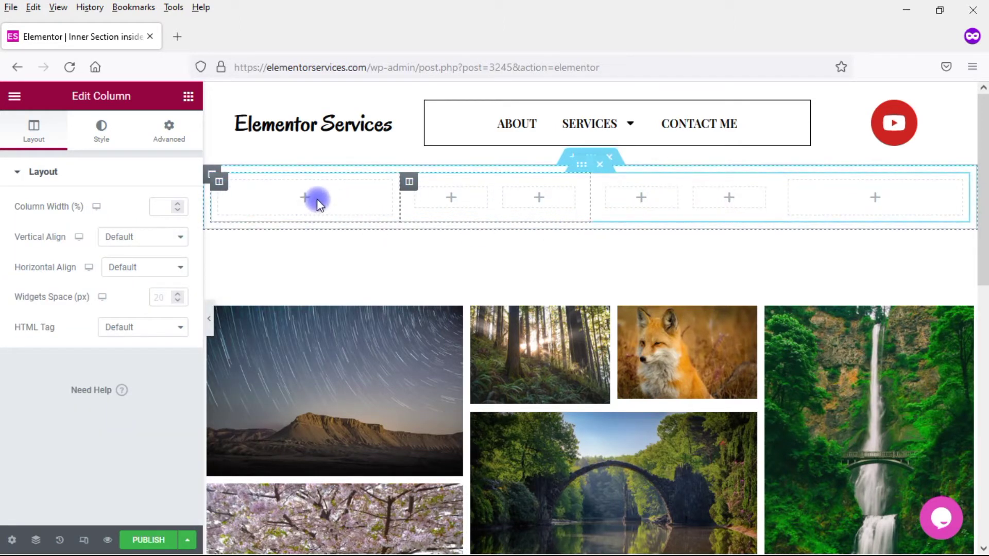
right_click(406, 184)
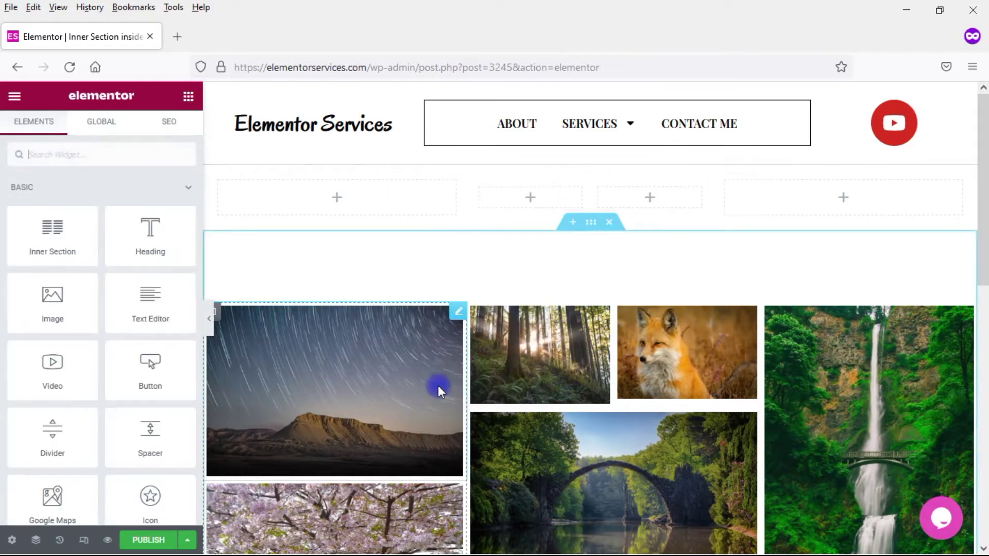
mouse_move(473, 184)
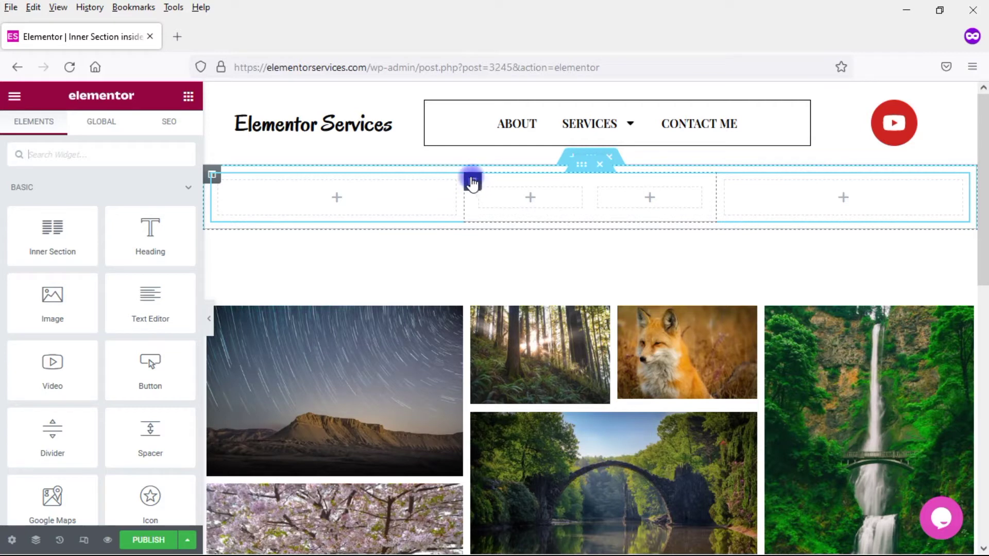
right_click(472, 182)
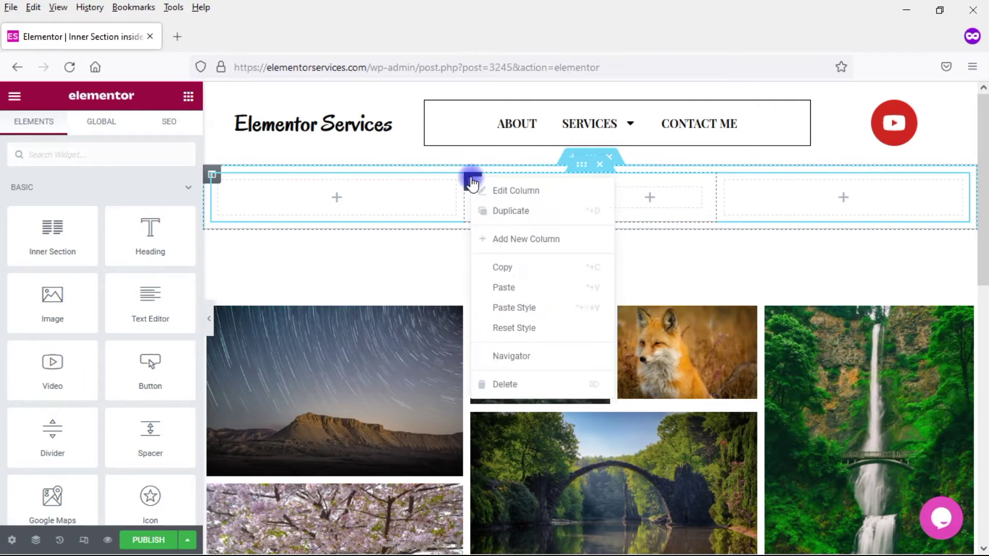
left_click(490, 285)
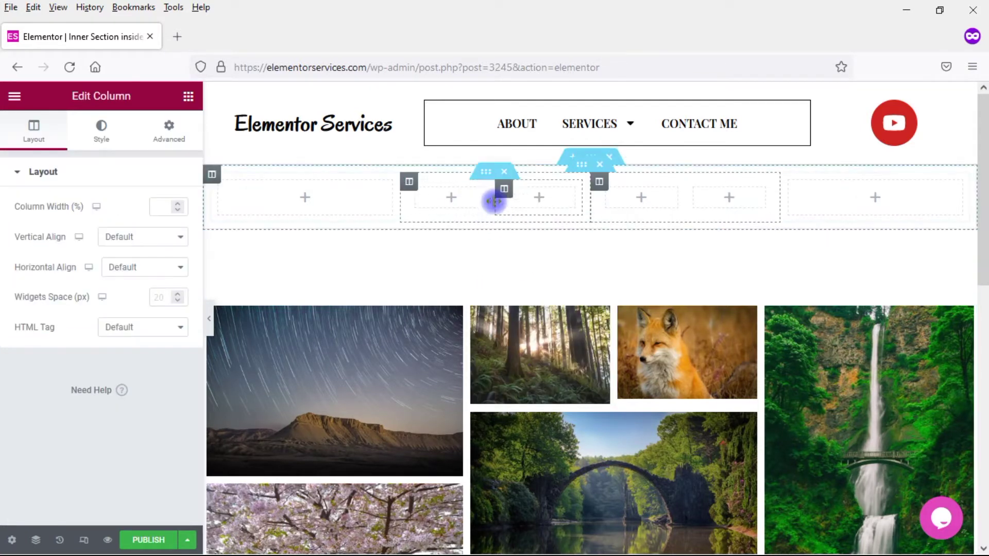
mouse_move(450, 198)
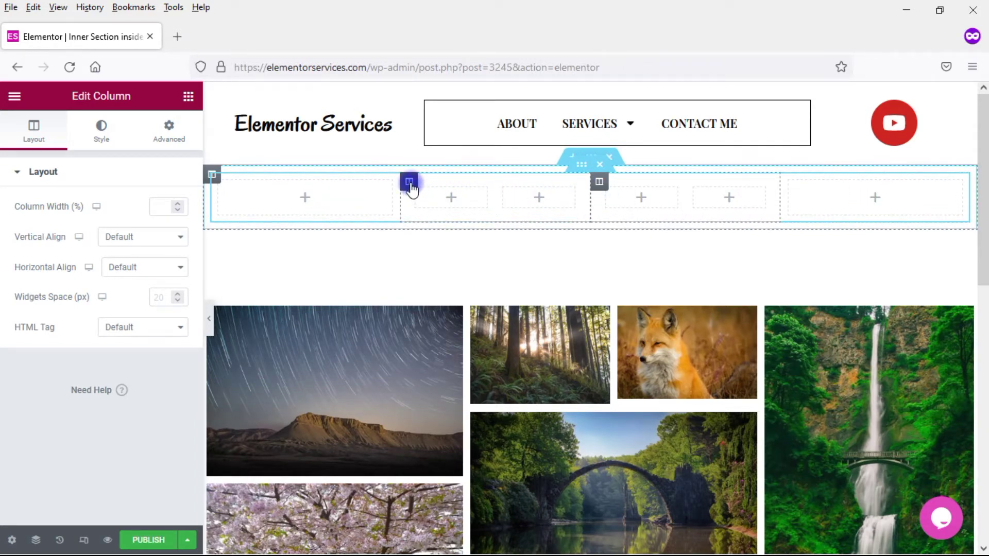
right_click(411, 188)
left_click(444, 388)
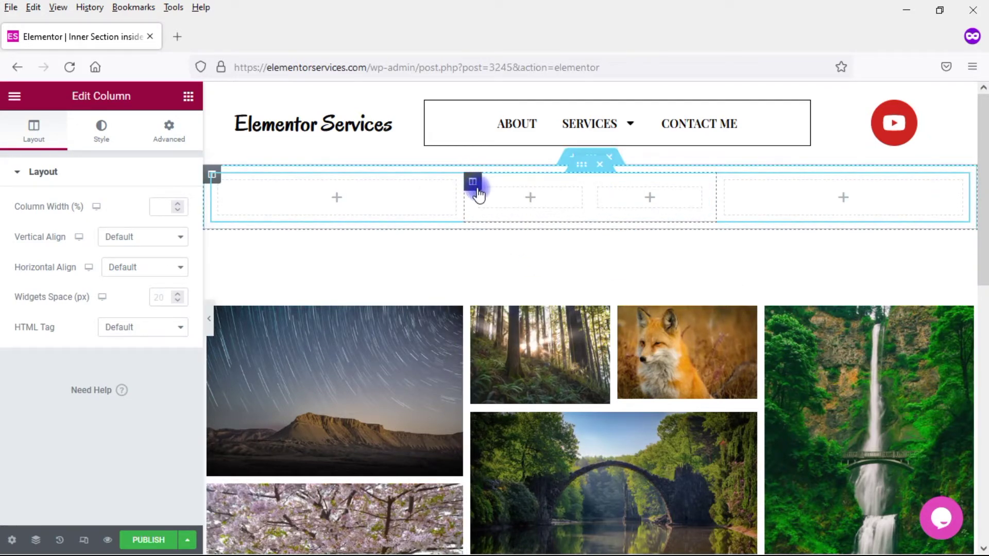
mouse_move(530, 197)
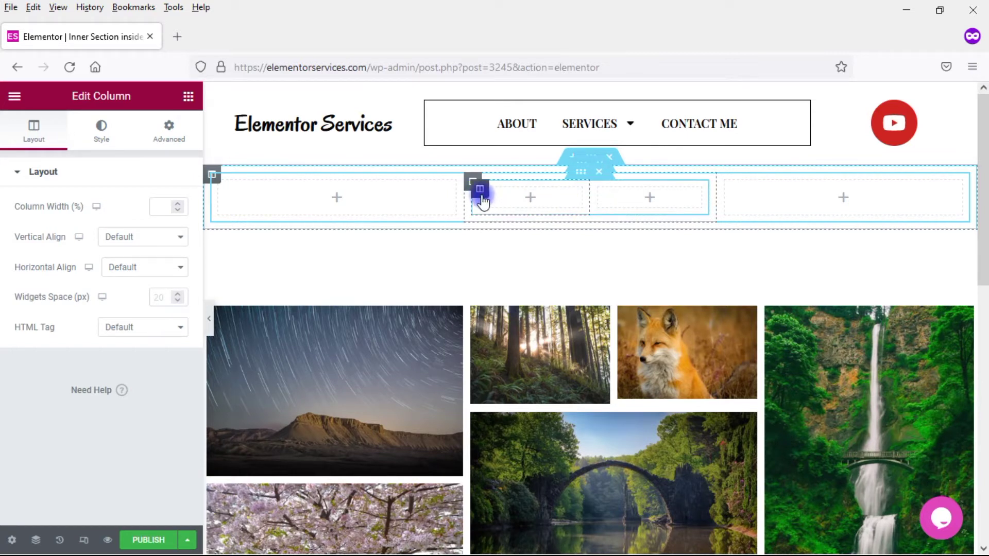
- Paste the copied inner section into the middle column and widen the second inner column
right_click(480, 200)
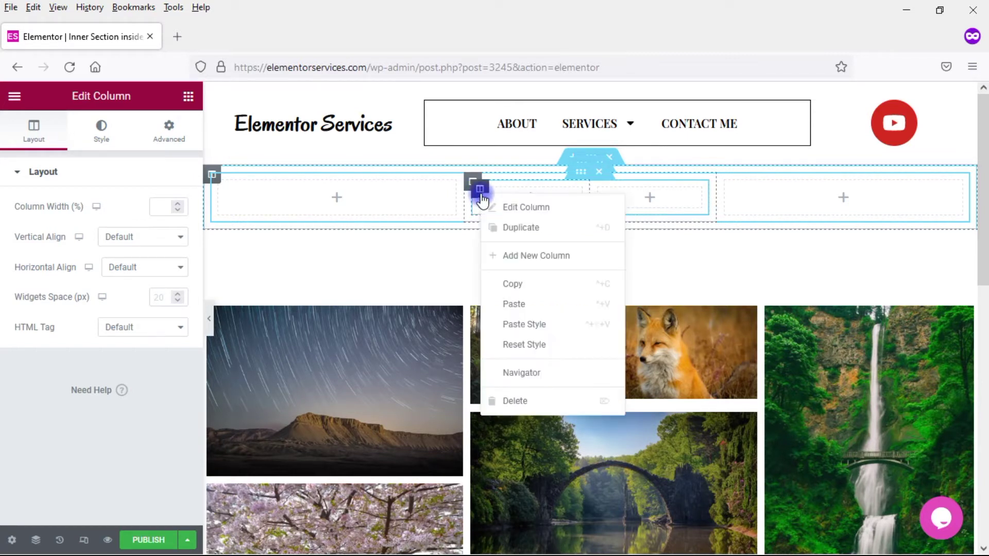
left_click(507, 304)
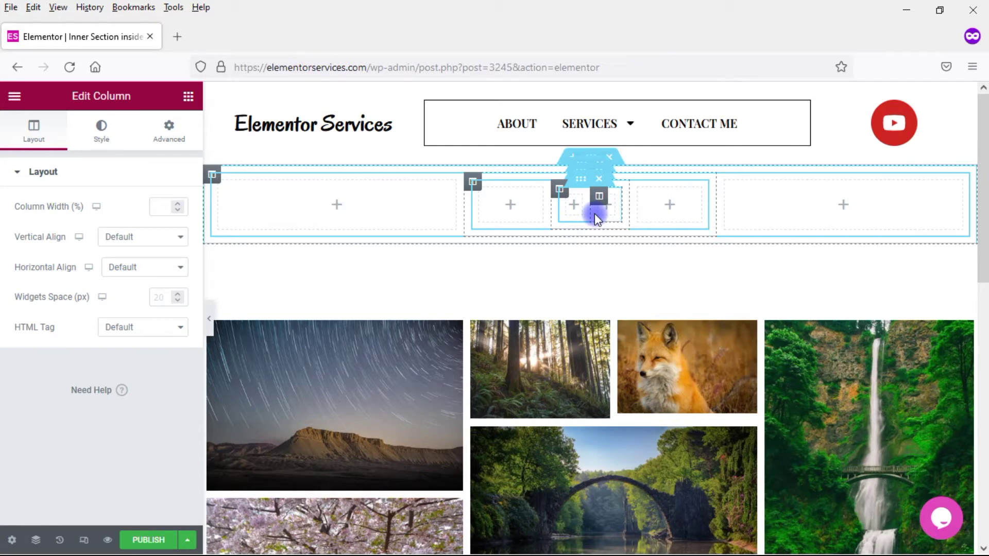
mouse_move(594, 213)
left_mouse_down()
mouse_move(549, 214)
mouse_move(620, 214)
mouse_move(579, 211)
left_mouse_up()
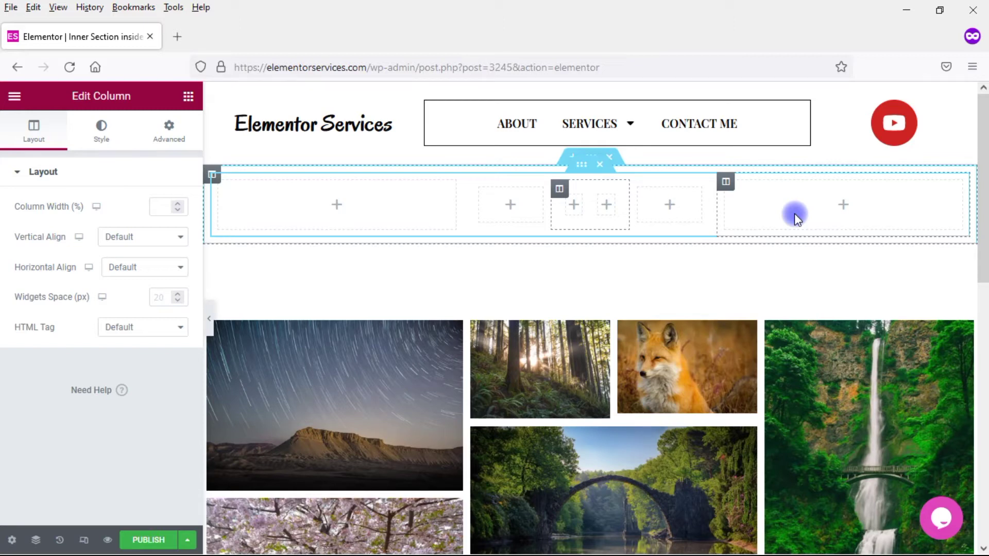
left_click_drag(983, 250, 983, 321)
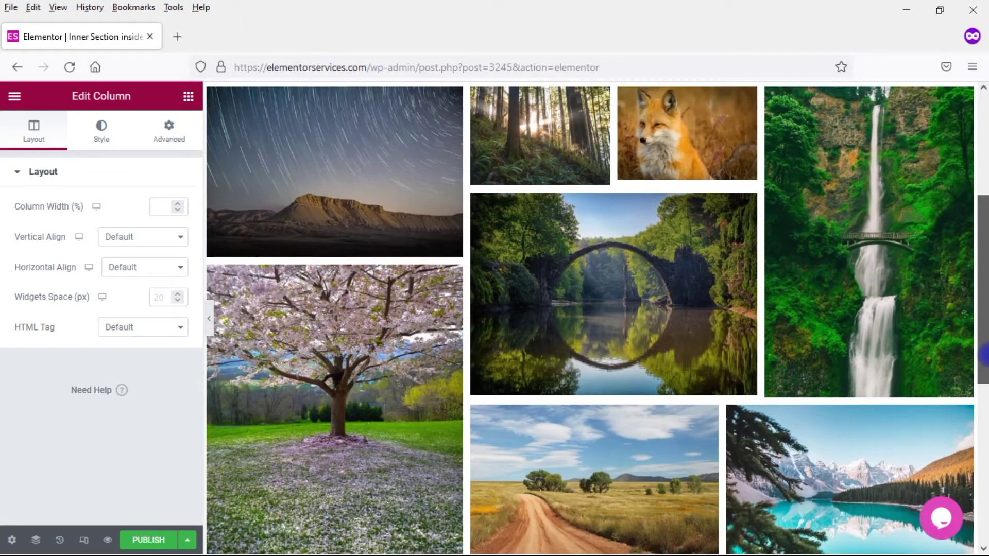
left_click_drag(983, 321, 983, 295)
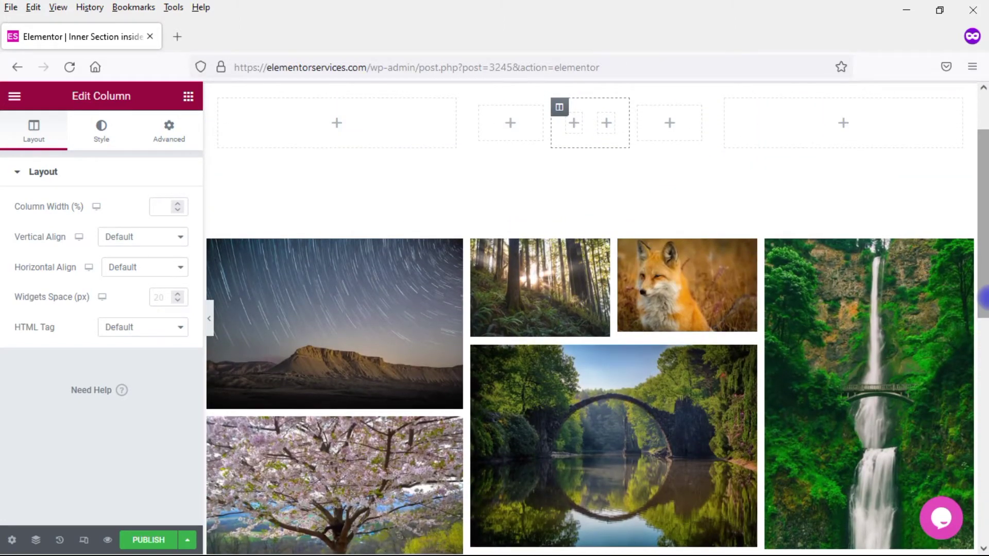
- Delete the top row of empty test columns
key("Delete")
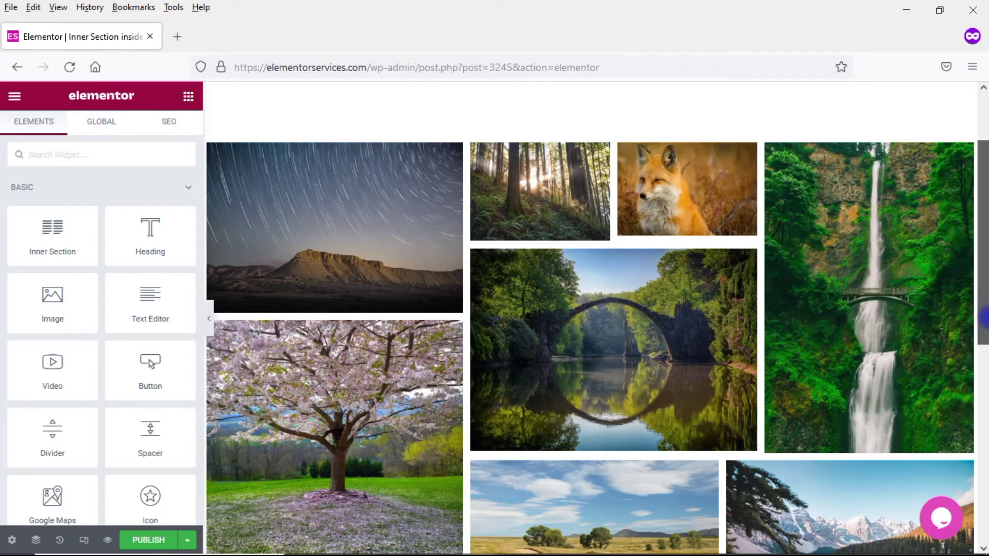
scroll(983, 317, "down", 4)
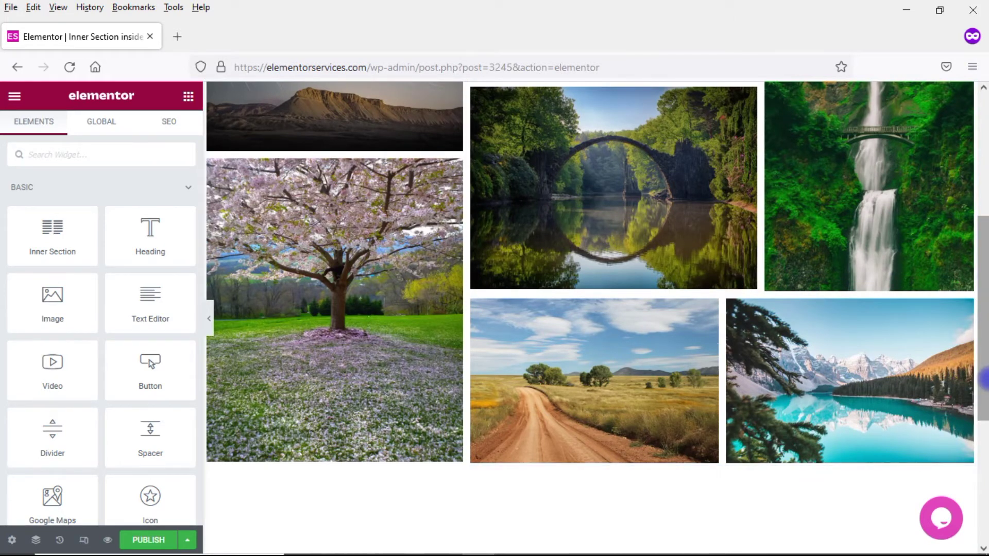
left_click_drag(986, 379, 984, 272)
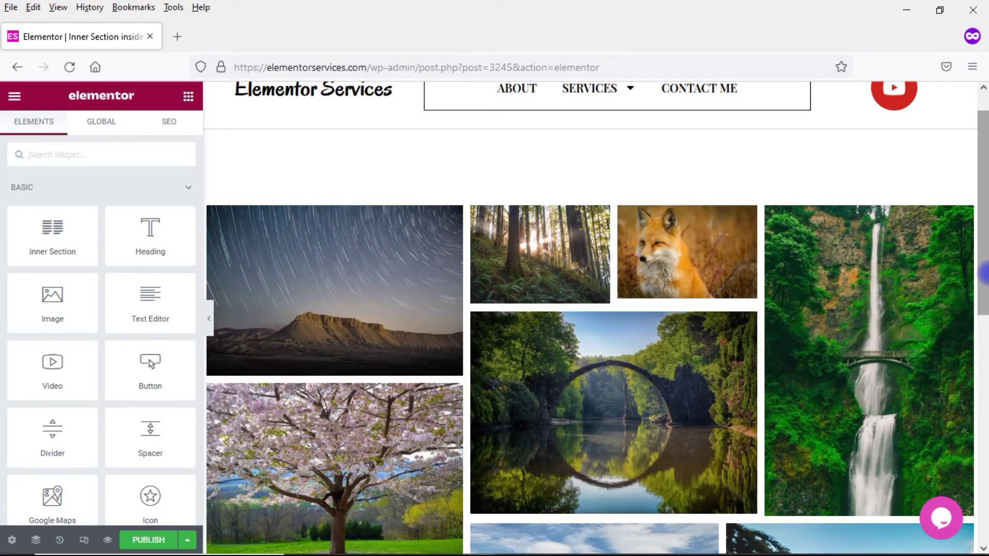
scroll(724, 207, "up", 1)
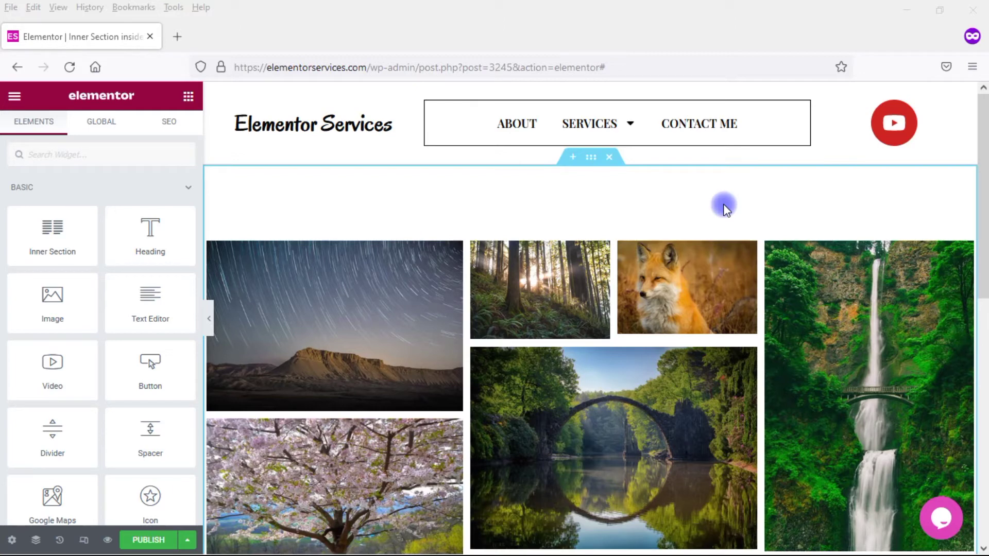
- Add a two-column section above the gallery with an Inner Section in its right column
left_click(572, 158)
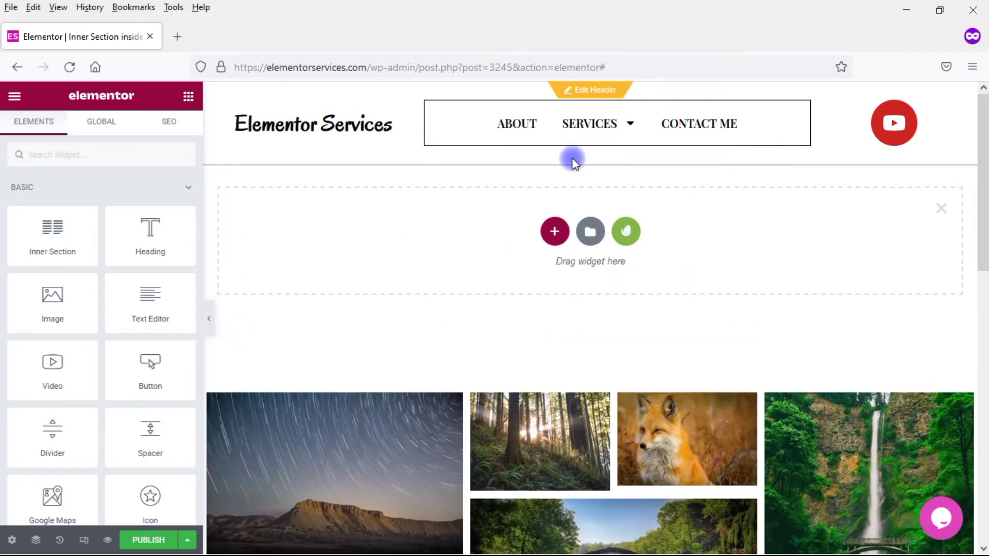
left_click(552, 231)
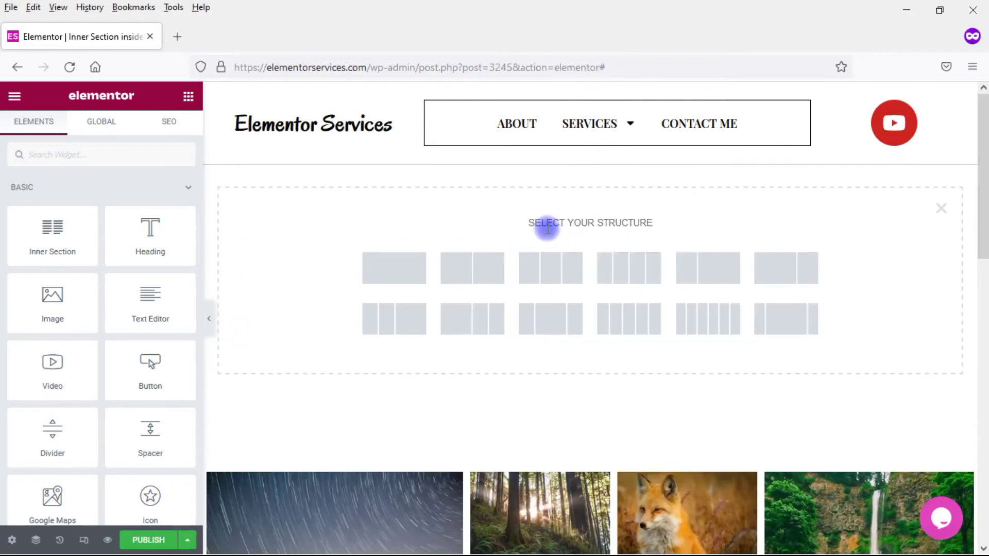
left_click(452, 268)
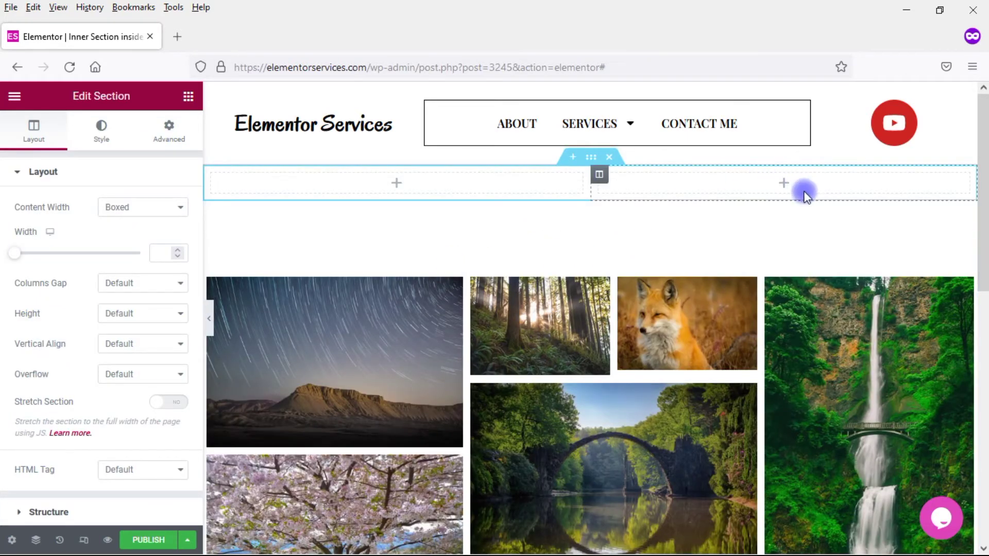
left_click(190, 99)
left_click_drag(51, 232, 742, 178)
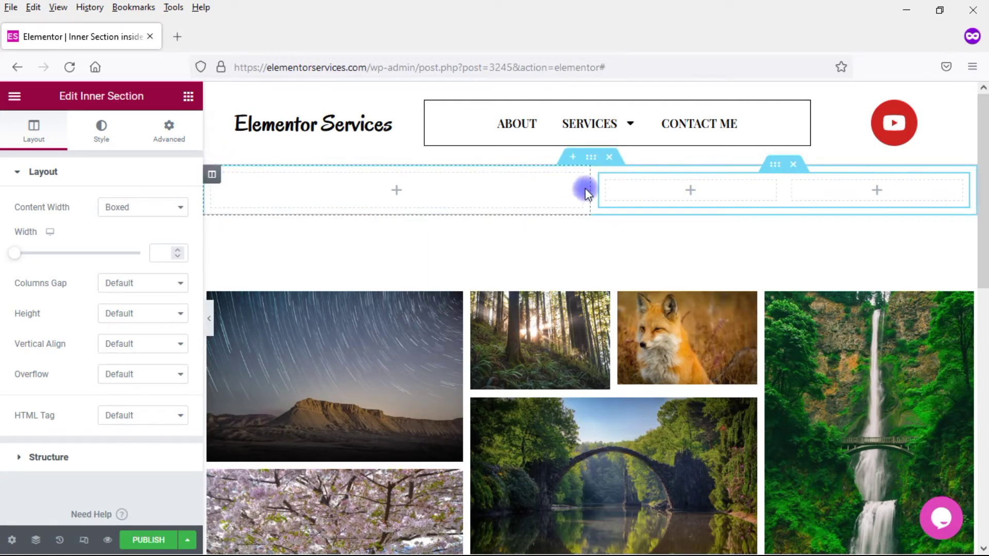
mouse_move(598, 174)
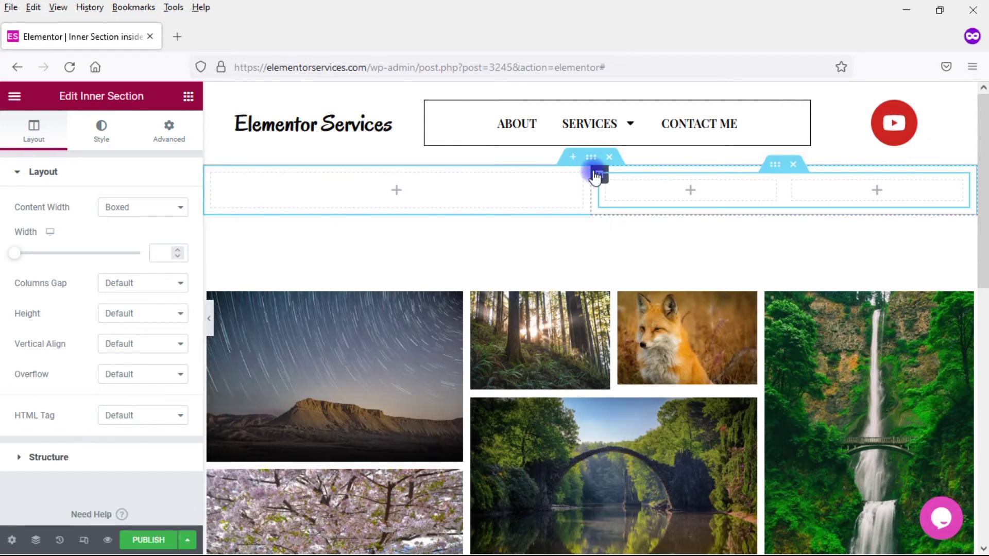
- Copy and paste an inner column, then remove the extra pasted column
right_click(595, 175)
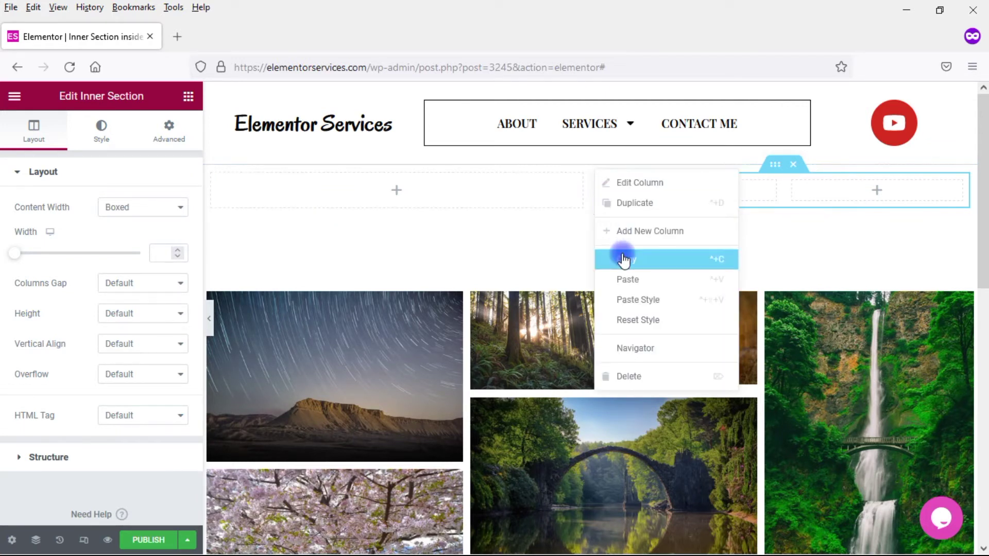
left_click(624, 258)
right_click(606, 181)
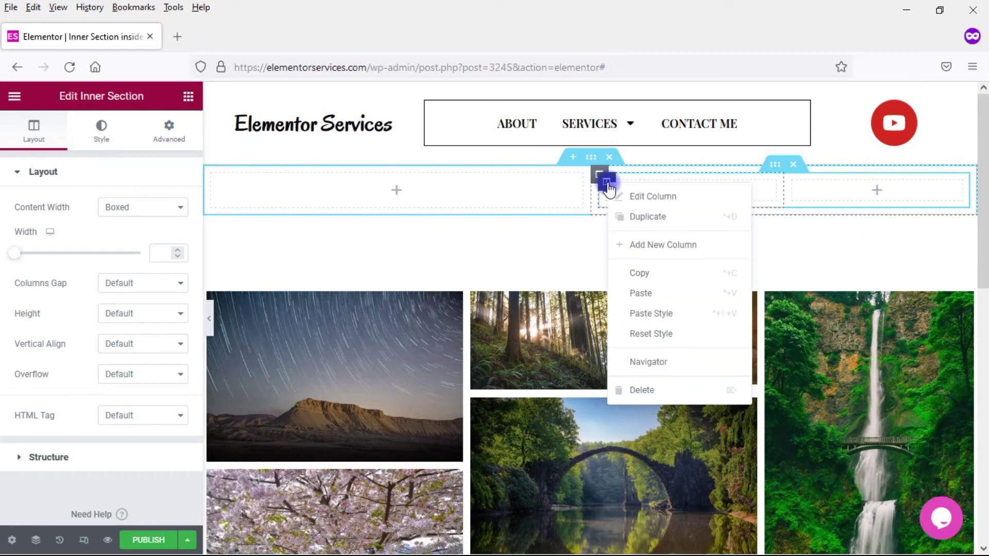
left_click(641, 294)
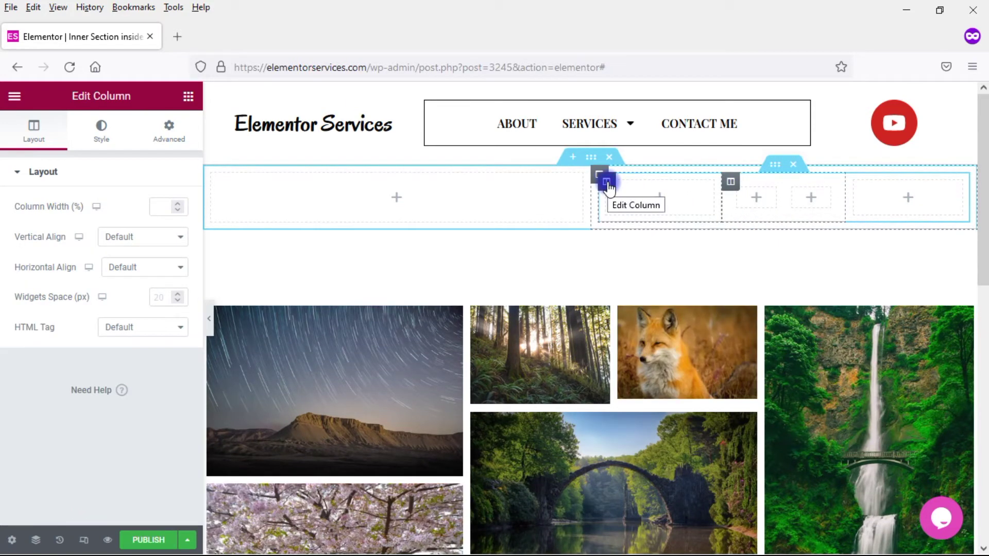
right_click(606, 183)
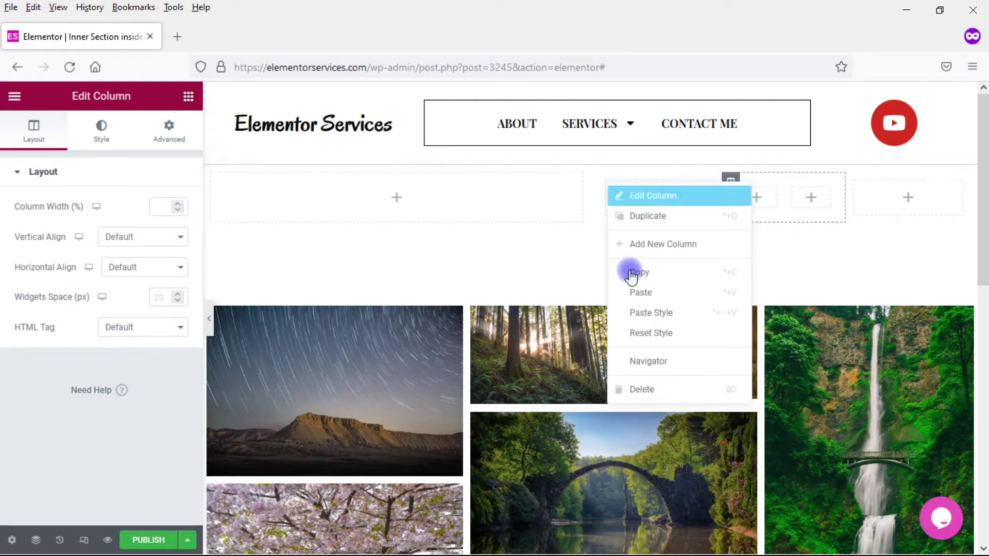
left_click(634, 389)
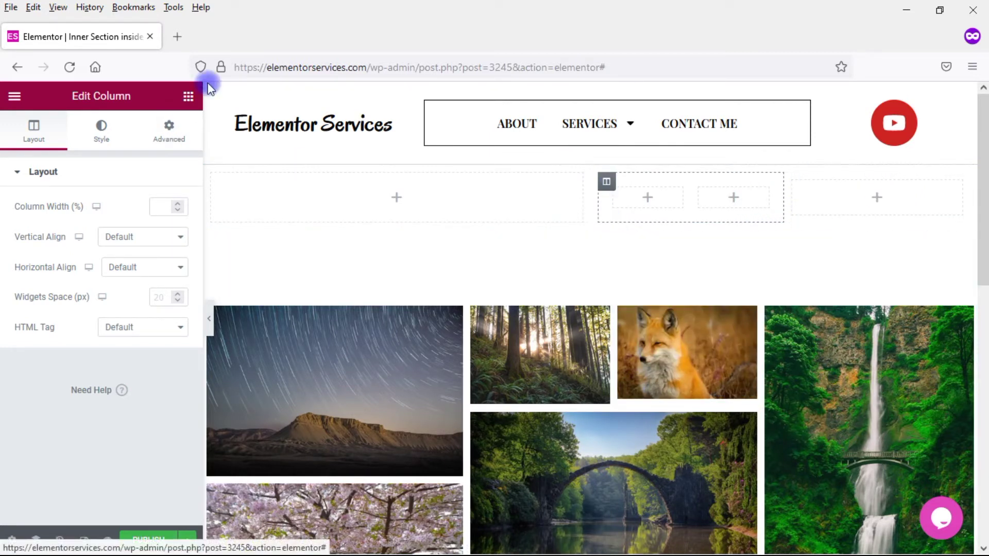
- Place a second Inner Section beneath the nested columns in the right half
left_click(189, 99)
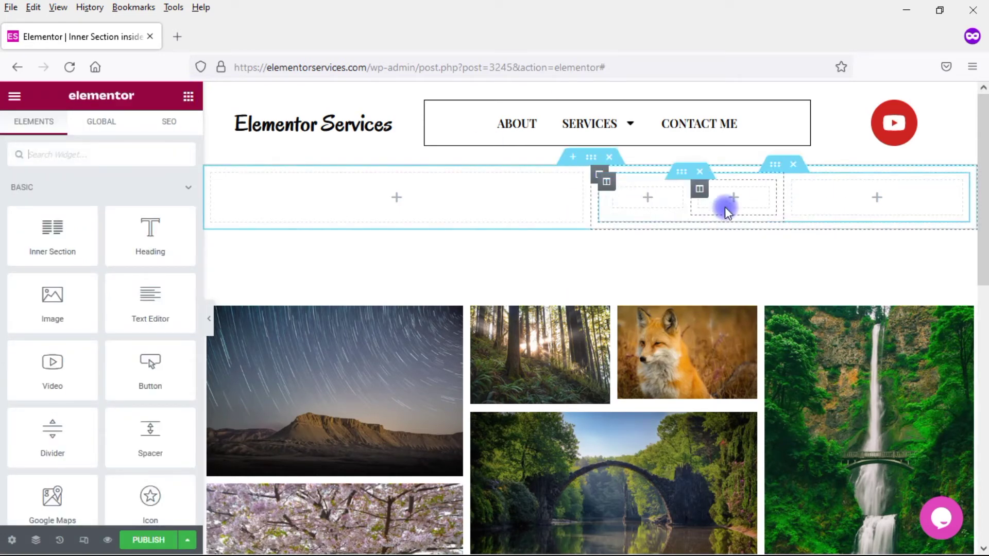
left_click_drag(18, 238, 626, 284)
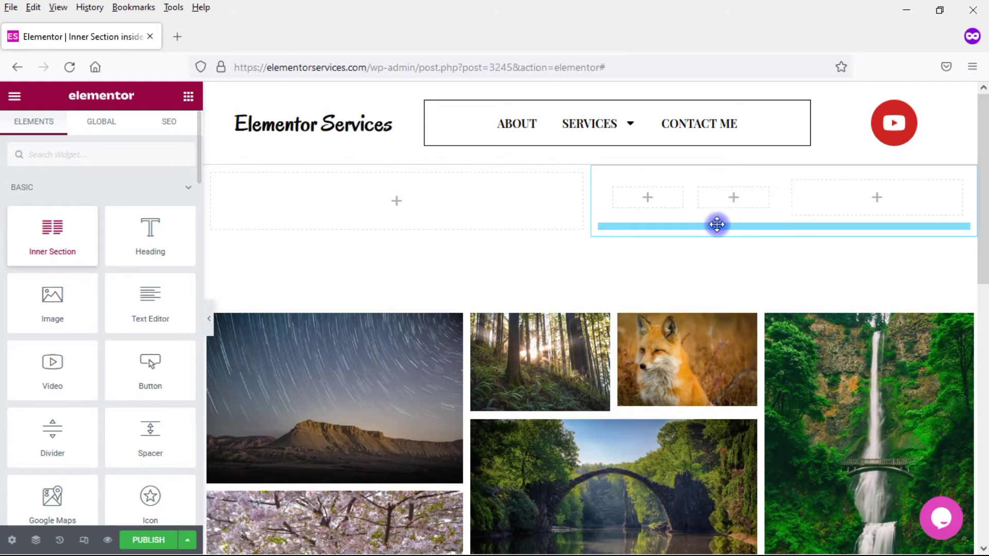
left_click_drag(626, 284, 717, 228)
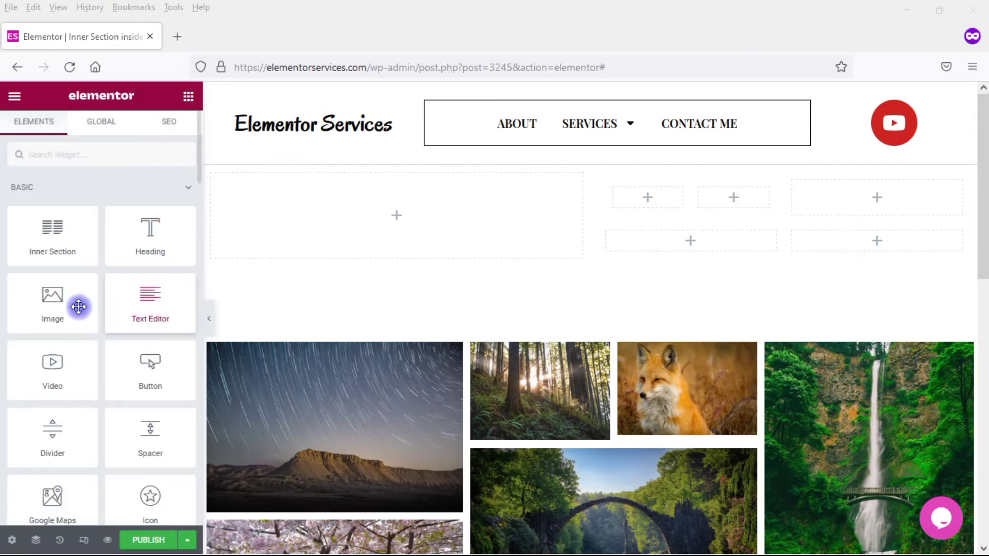
- Place two stacked Image widgets in the left column and one in each small inner column
left_click_drag(54, 305, 357, 226)
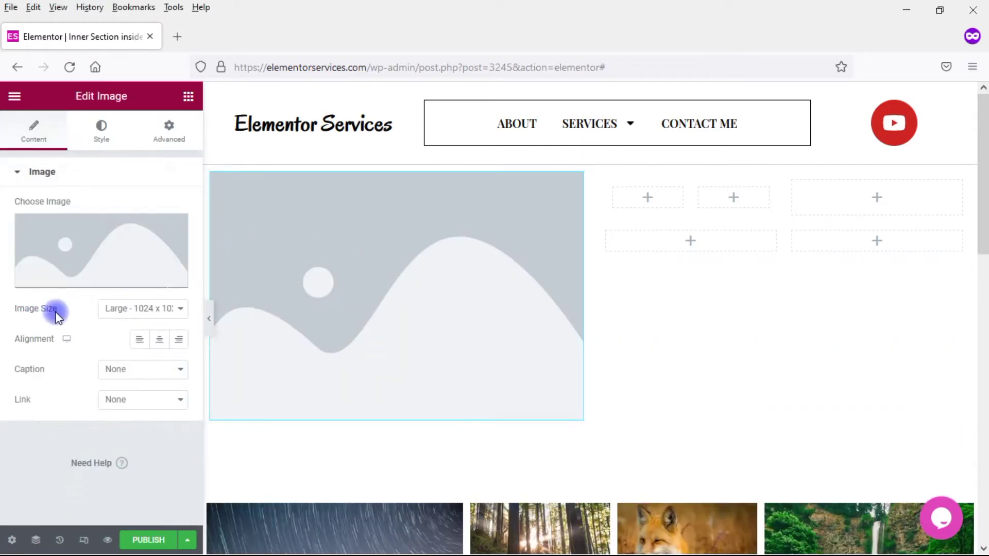
left_click(189, 98)
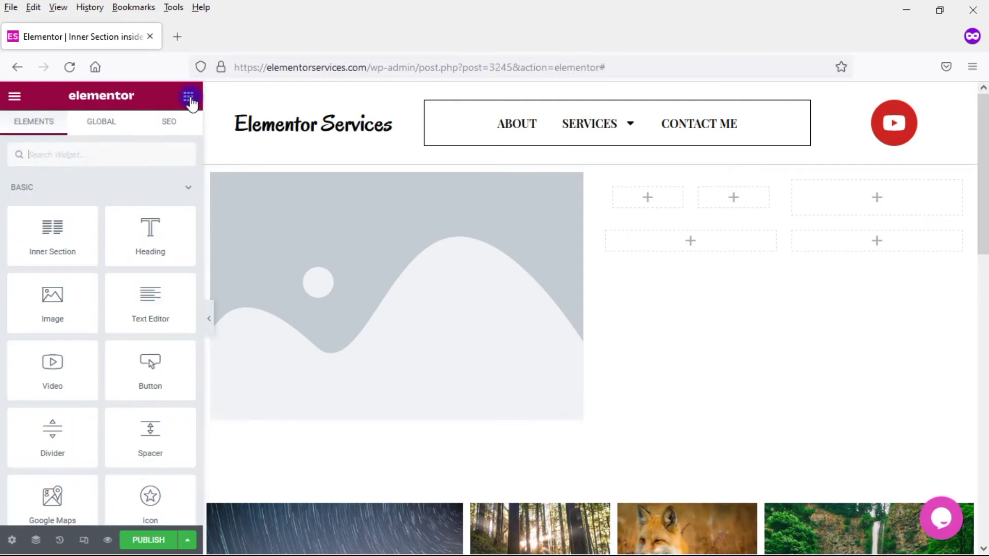
left_click_drag(61, 311, 346, 413)
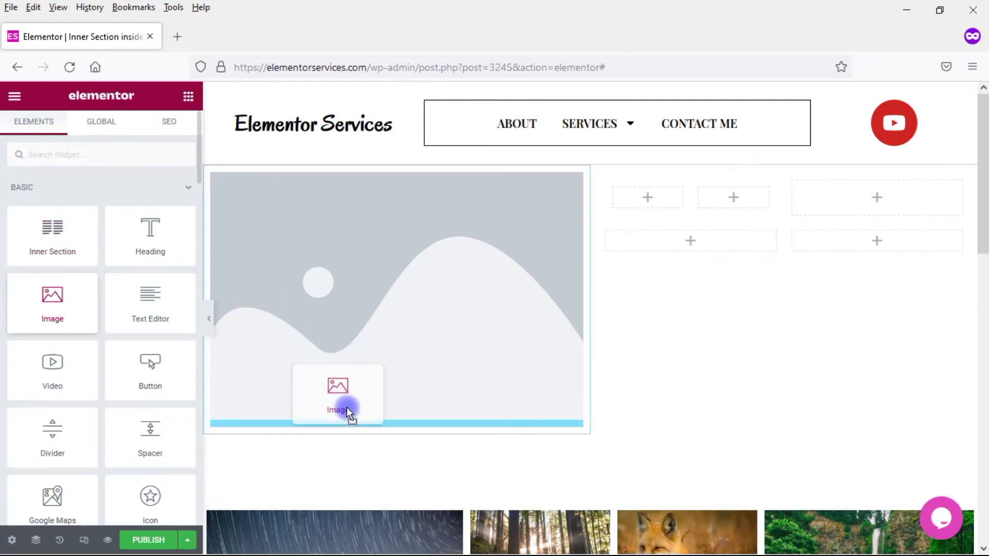
left_click(189, 97)
left_click_drag(28, 309, 640, 194)
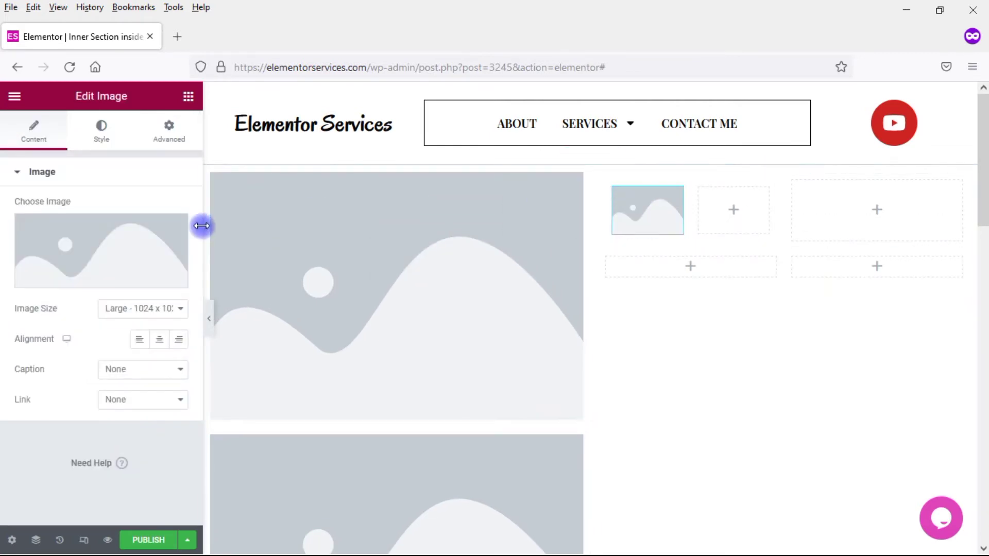
left_click(188, 97)
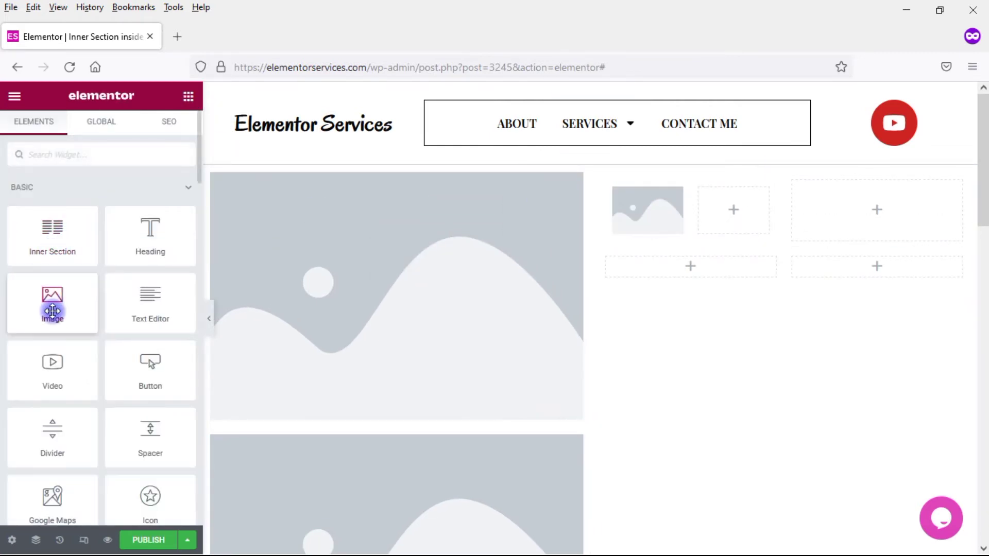
left_click_drag(51, 310, 738, 221)
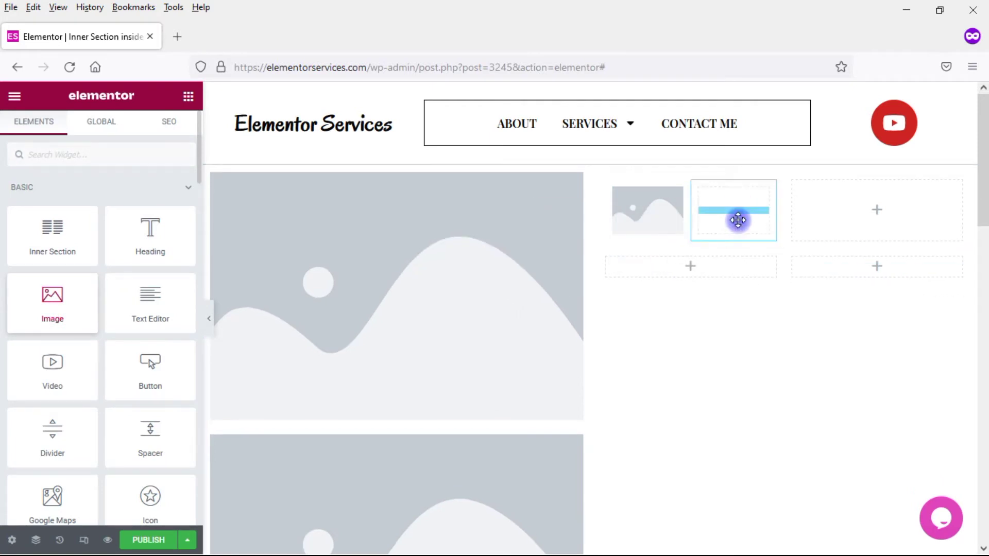
left_click(188, 96)
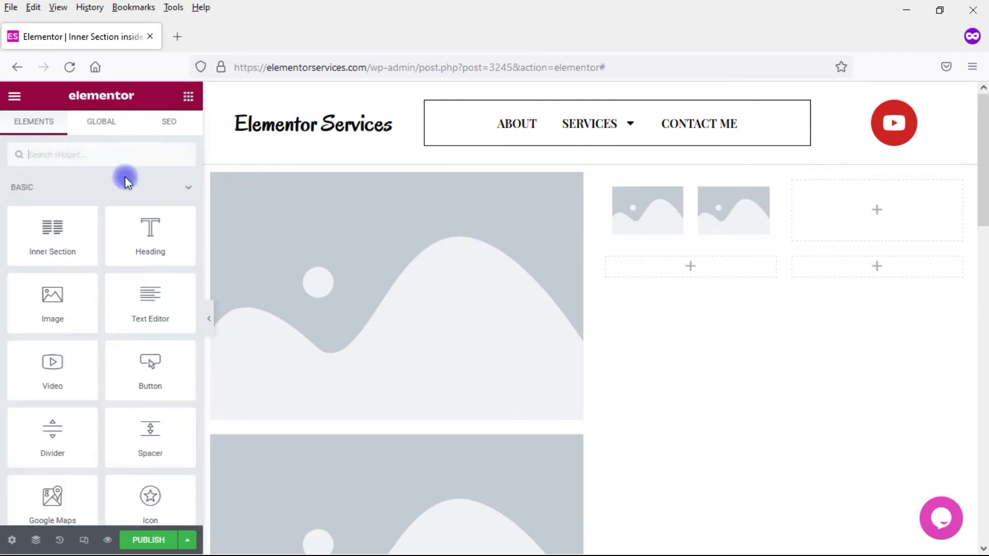
- Add Image widgets to the right column, beneath the small images, and the lower inner-section columns
left_click_drag(53, 310, 889, 225)
left_click(188, 96)
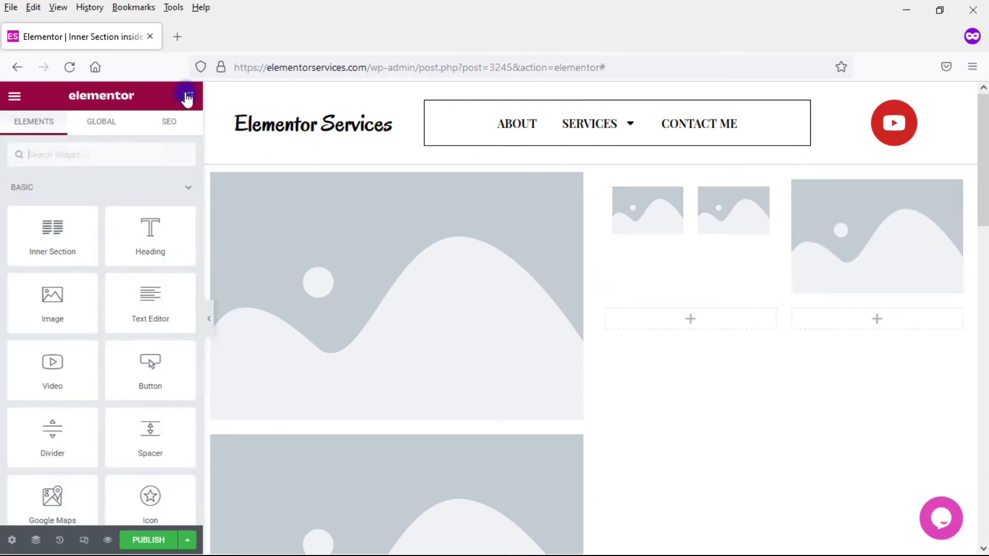
mouse_move(39, 293)
left_mouse_down()
mouse_move(667, 329)
mouse_move(658, 213)
left_mouse_up()
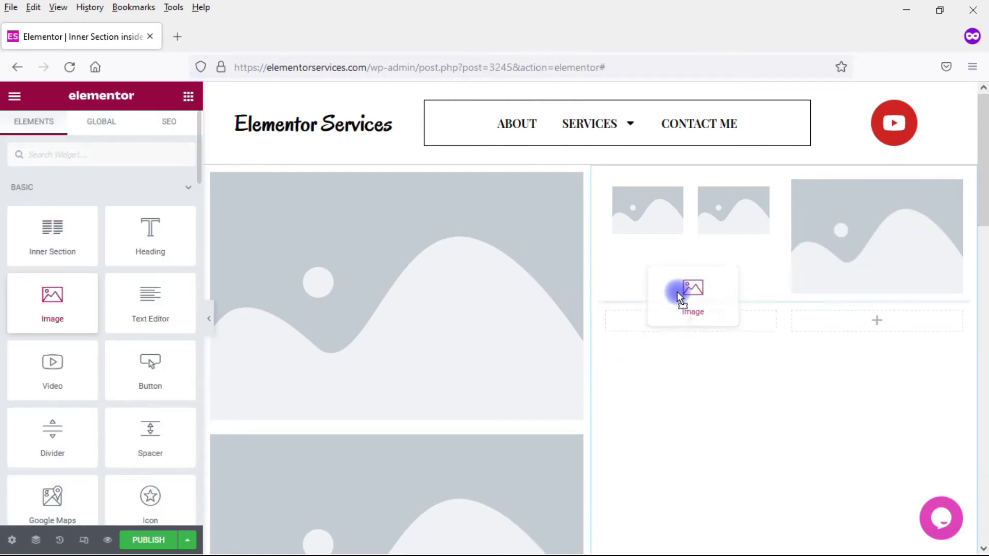
mouse_move(690, 236)
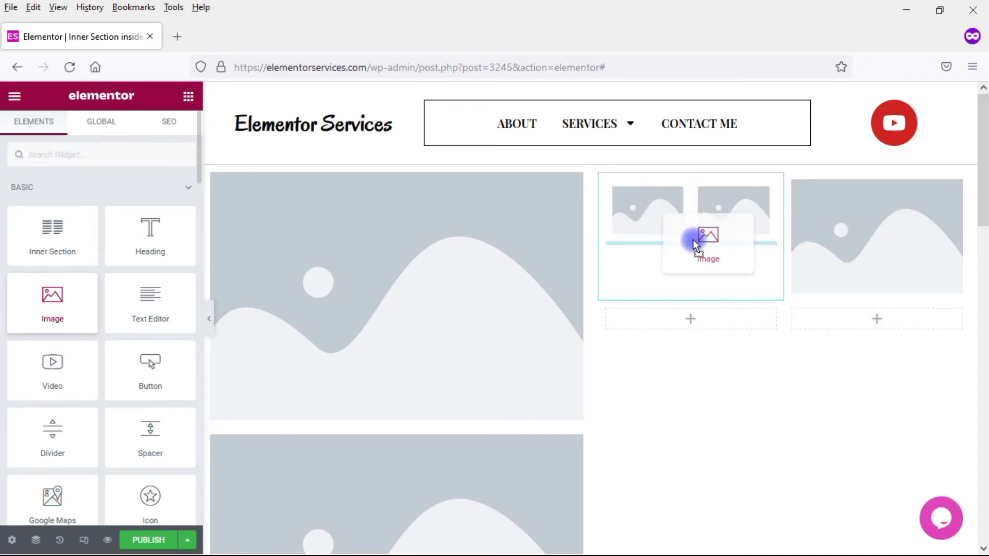
left_click_drag(658, 213, 699, 249)
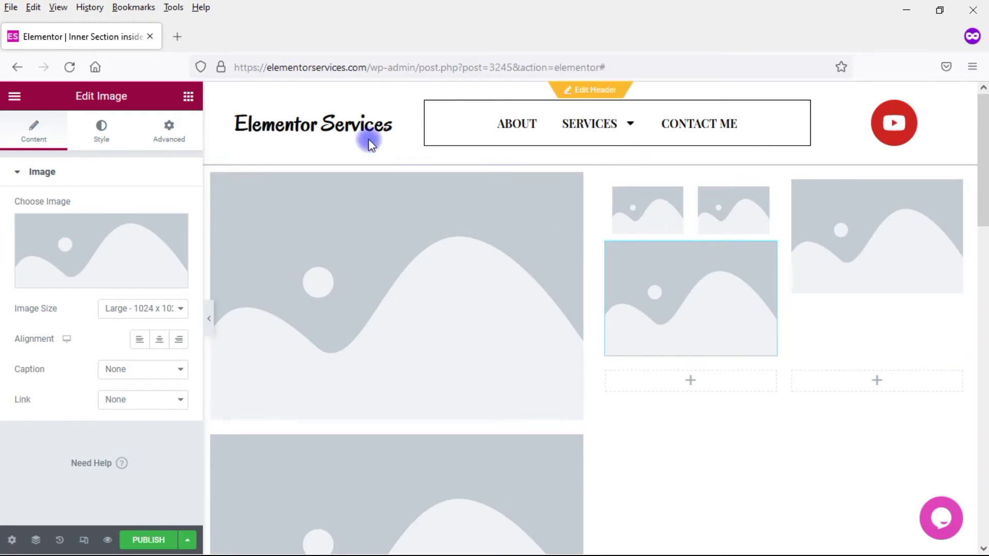
left_click(189, 96)
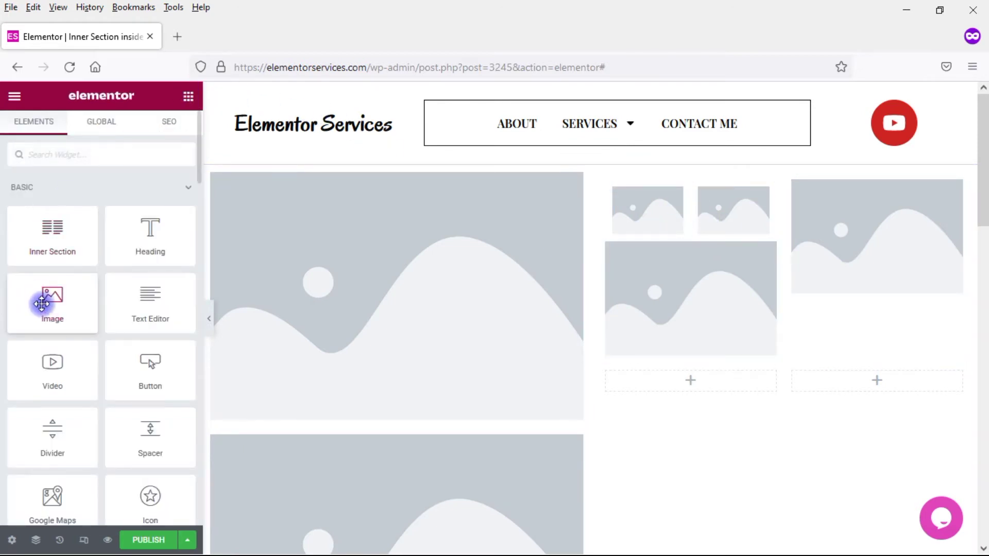
left_click_drag(52, 298, 695, 389)
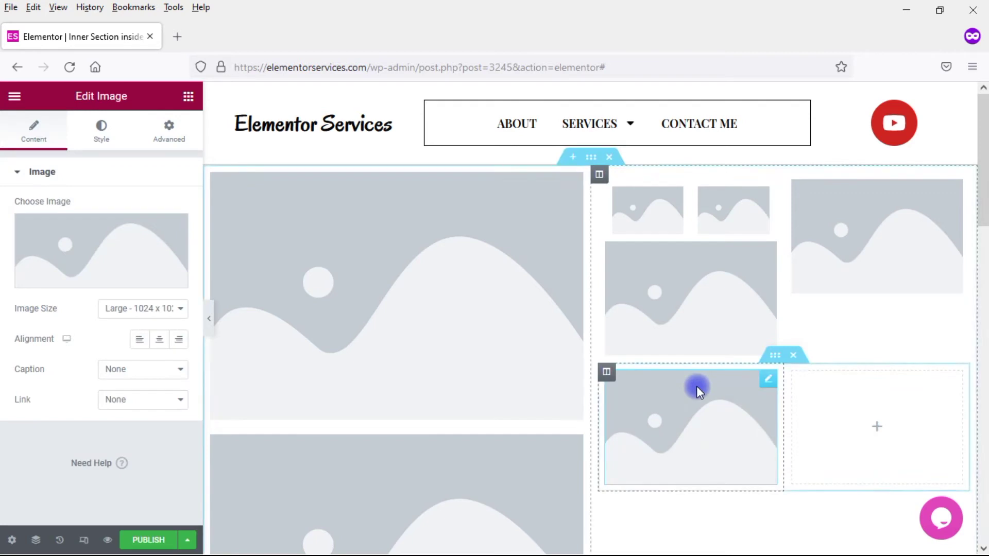
left_click(188, 98)
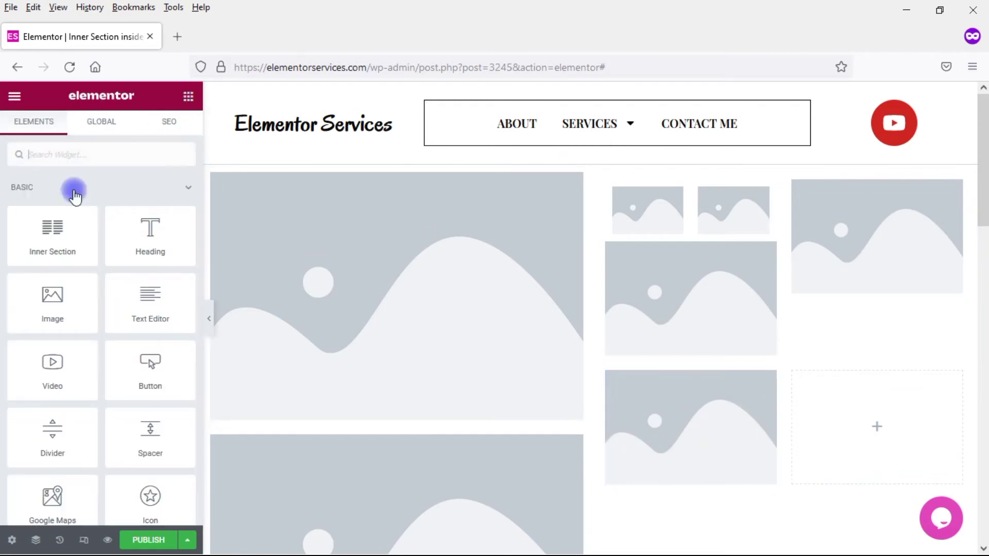
mouse_move(40, 303)
left_mouse_down()
mouse_move(840, 442)
mouse_move(843, 435)
left_mouse_up()
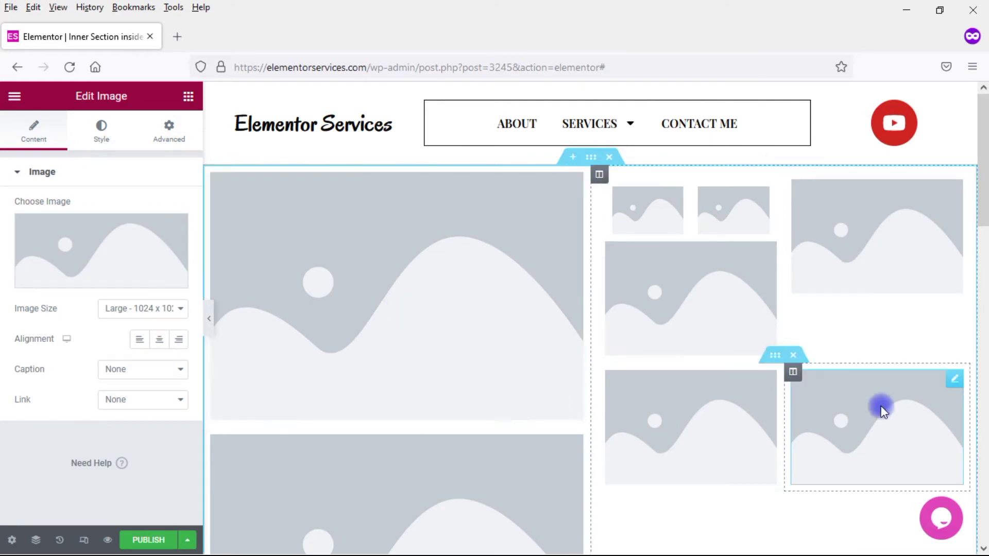
scroll(415, 252, "down", 1)
- Replace the large left placeholder with the star-trail photo from the Media Library
left_click(415, 252)
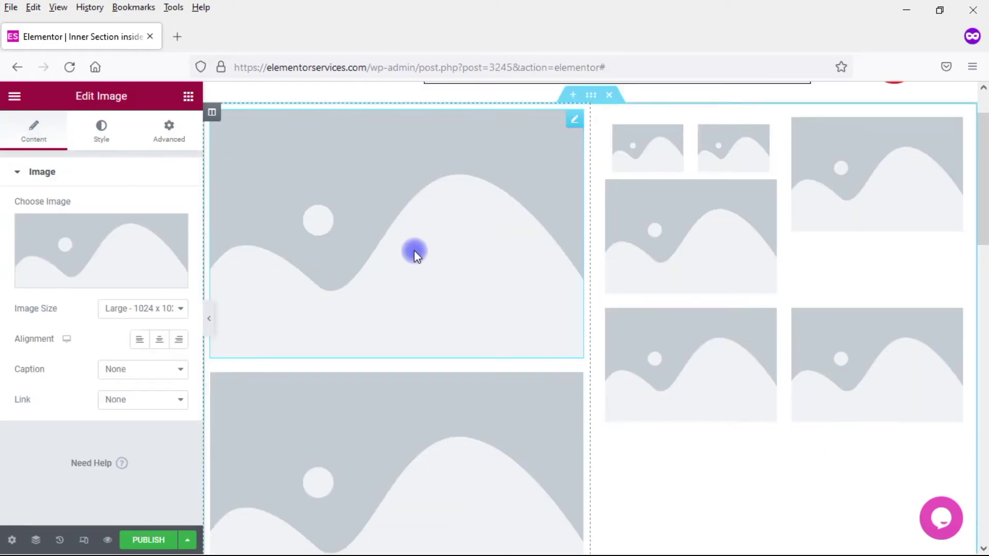
left_click(100, 236)
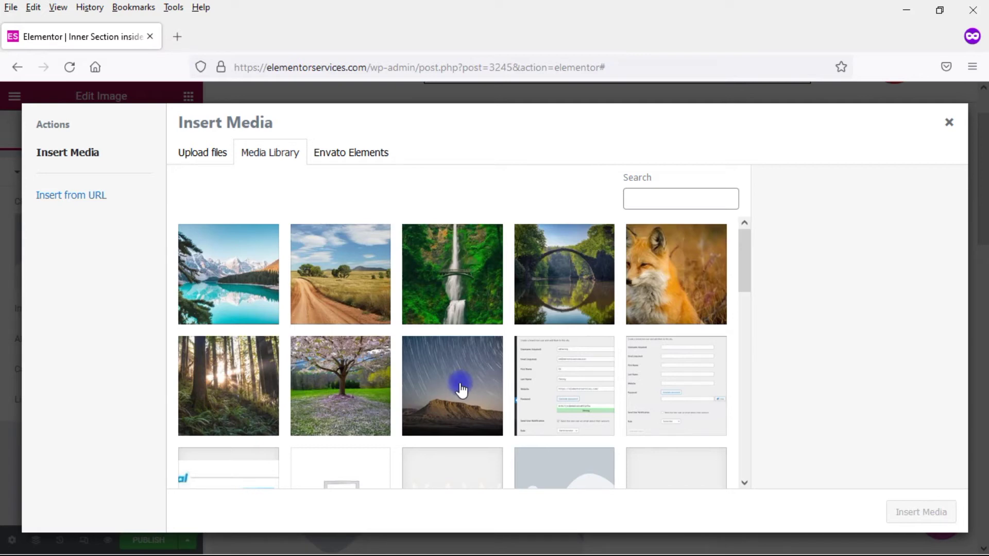
left_click(460, 388)
left_click(904, 513)
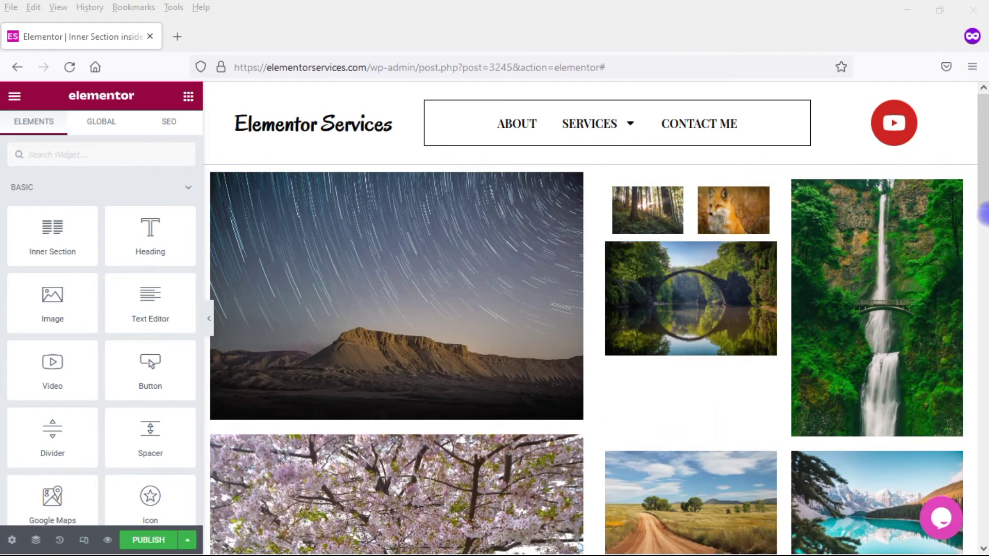
mouse_move(986, 203)
left_mouse_down()
mouse_move(985, 232)
mouse_move(982, 130)
left_mouse_up()
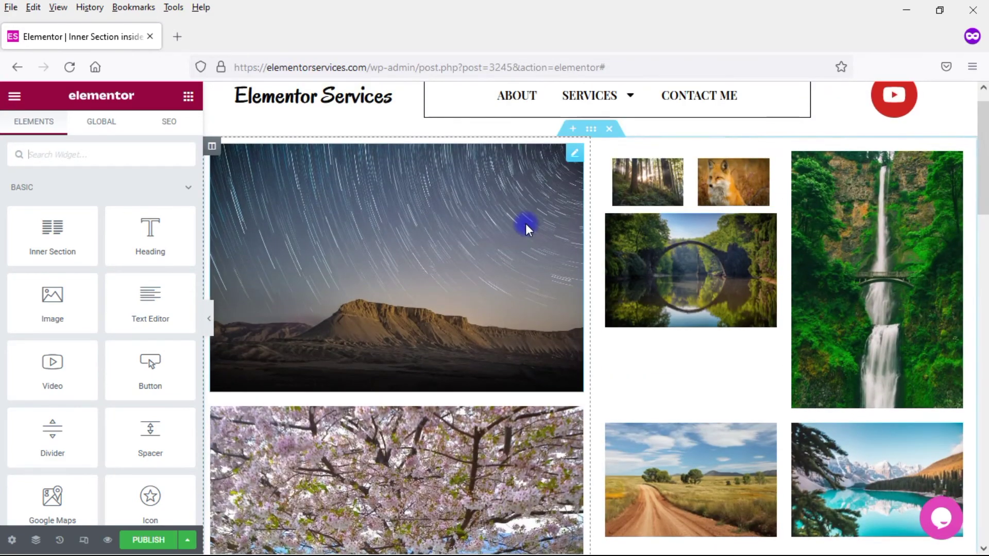
- Set the star-trail column width to 34% and begin editing the waterfall column's width
left_click(215, 152)
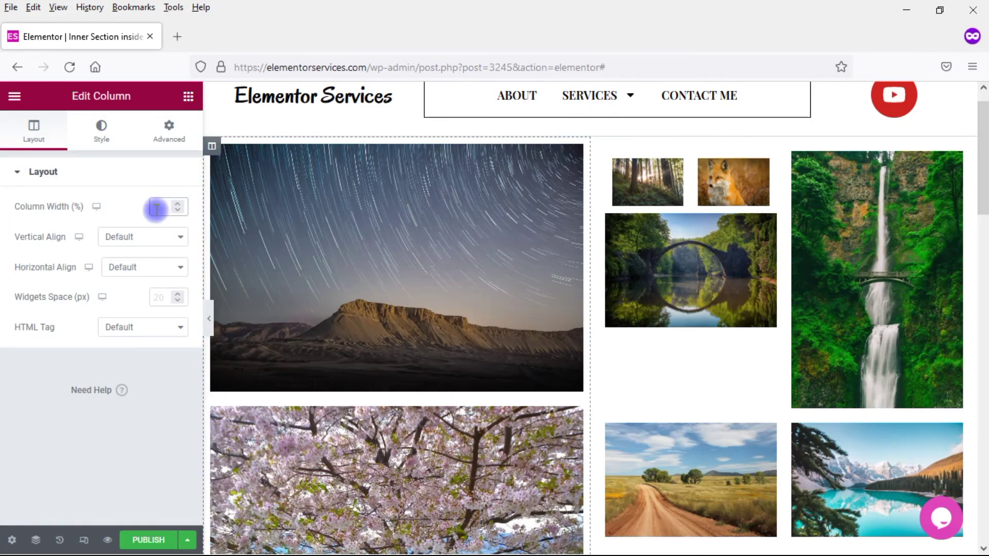
type("34")
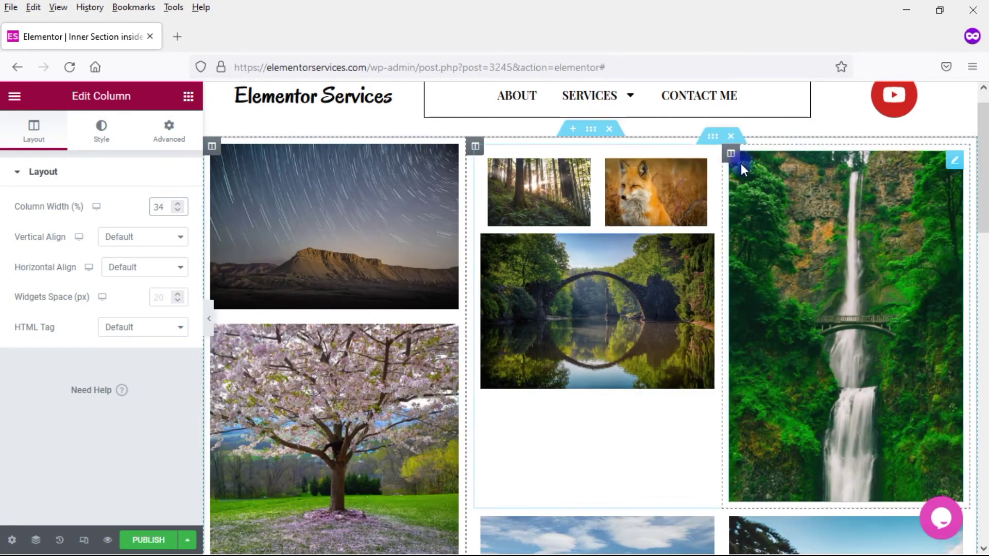
left_click(730, 154)
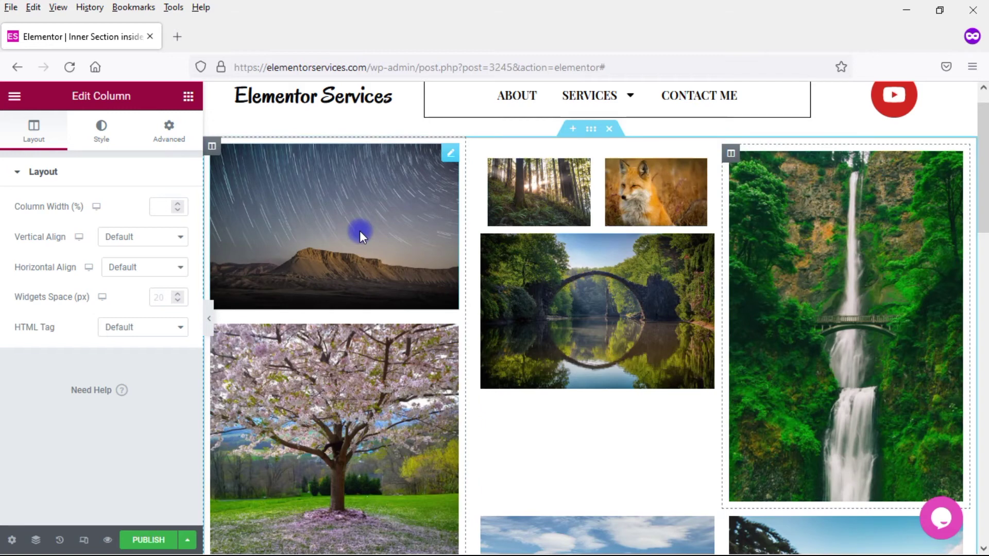
left_click(158, 206)
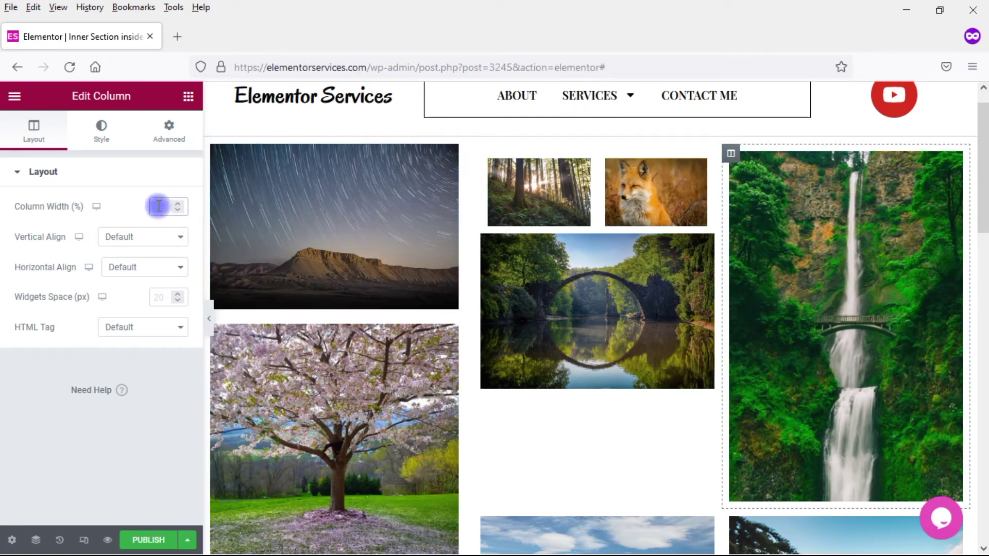
type("42.4")
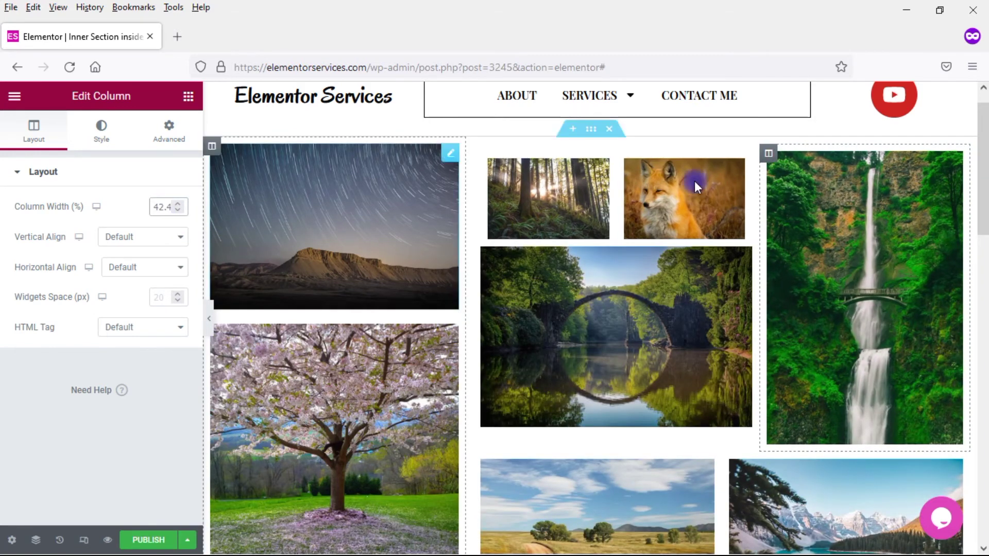
mouse_move(984, 208)
left_mouse_down()
mouse_move(983, 255)
mouse_move(983, 166)
left_mouse_up()
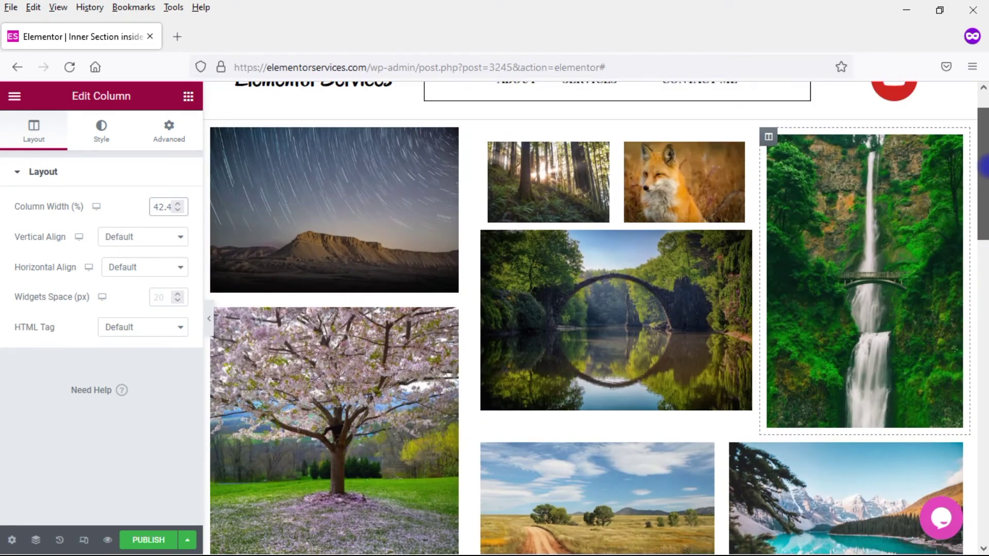
scroll(850, 278, "up", 1)
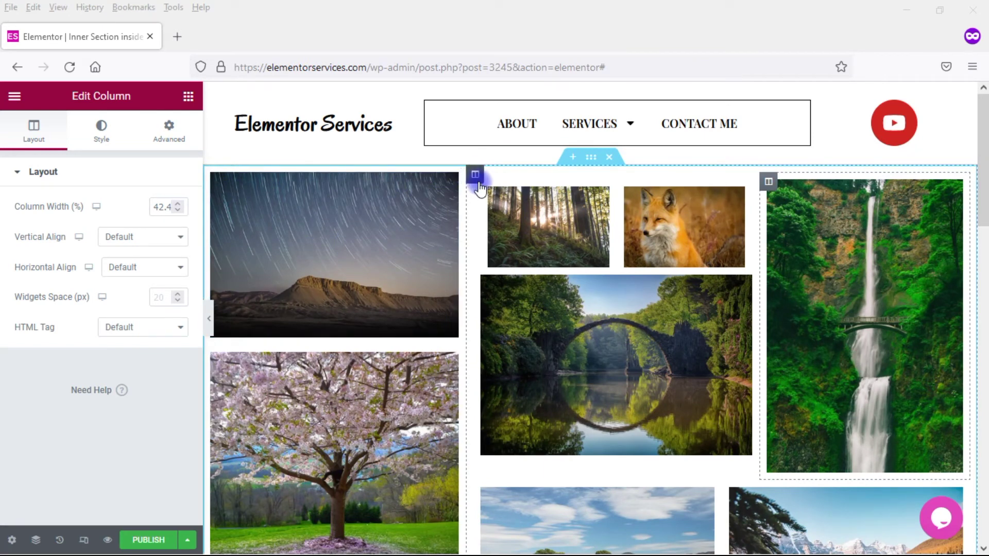
mouse_move(616, 319)
mouse_move(492, 202)
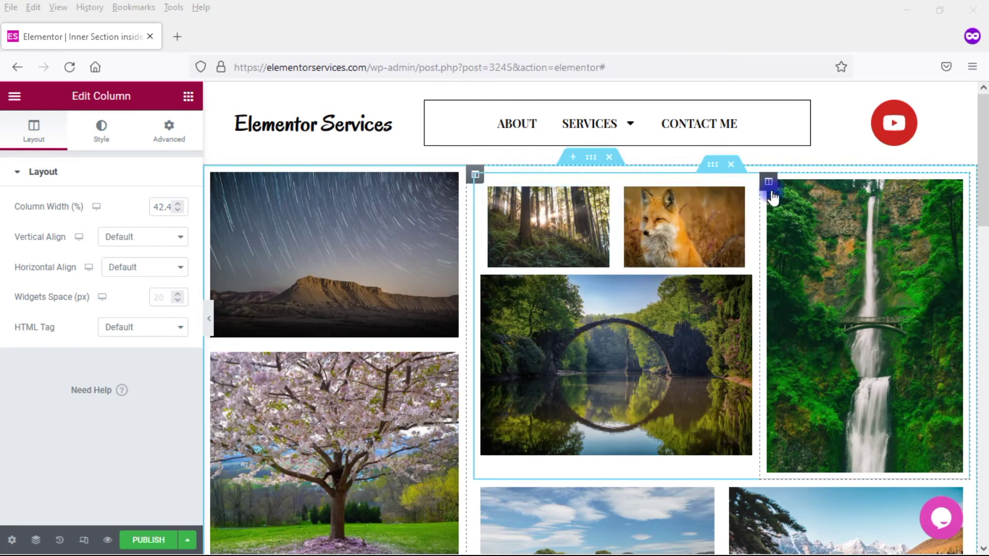
mouse_move(209, 176)
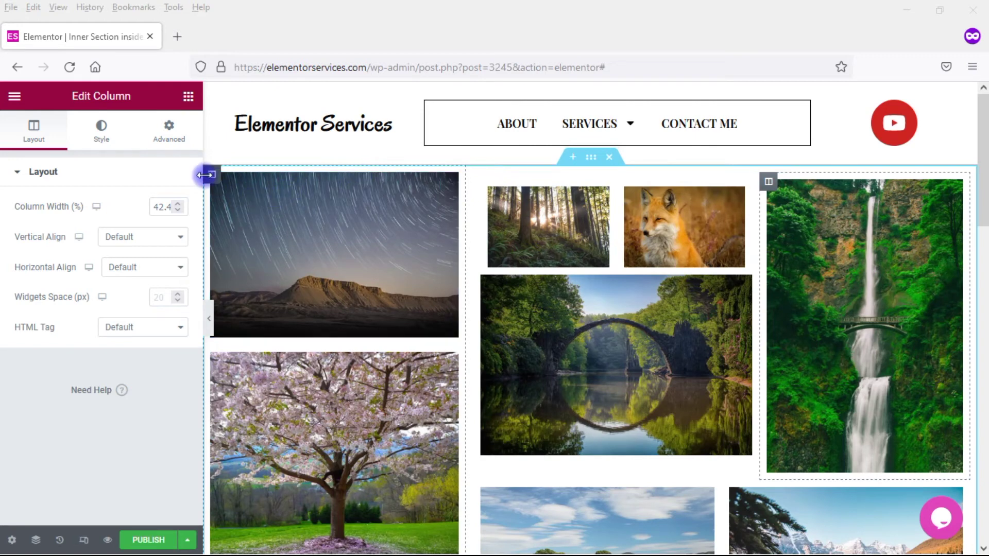
- Set zero padding on the middle gallery column and its inner column
left_click(168, 130)
left_click(25, 281)
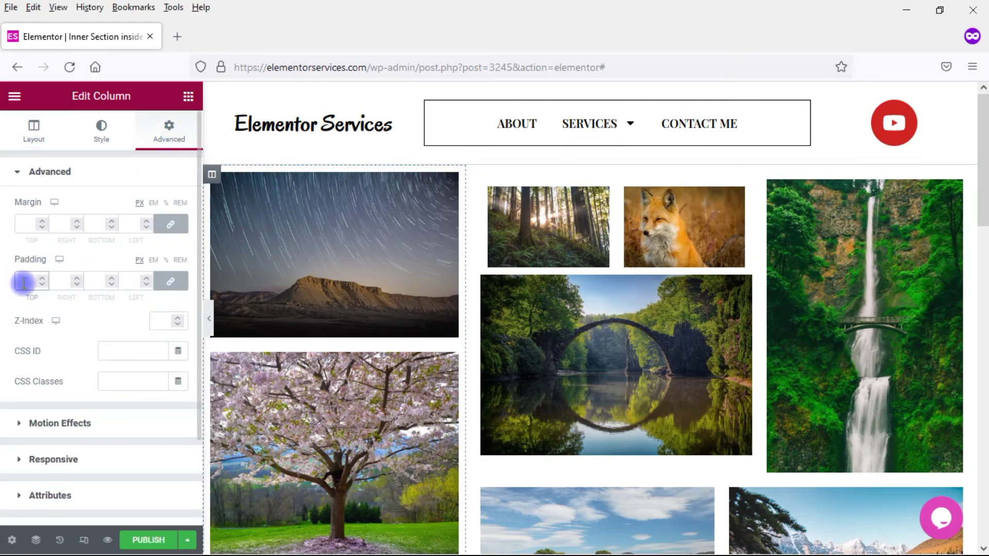
type("0")
left_click(475, 174)
left_click(169, 130)
left_click(25, 281)
type("0")
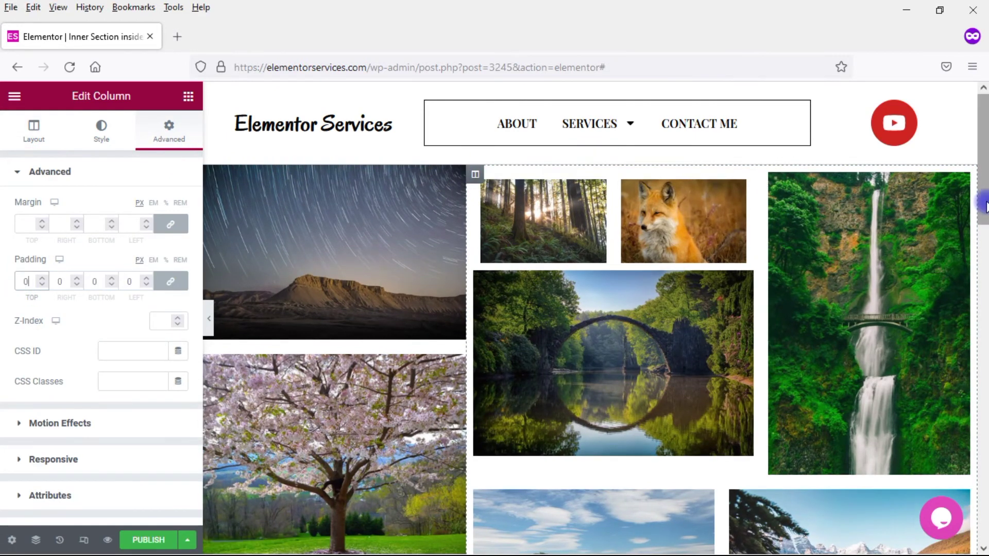
left_click_drag(985, 210, 477, 256)
- Zero the padding on the road-and-lake, waterfall, forest and fox columns
left_click(232, 187)
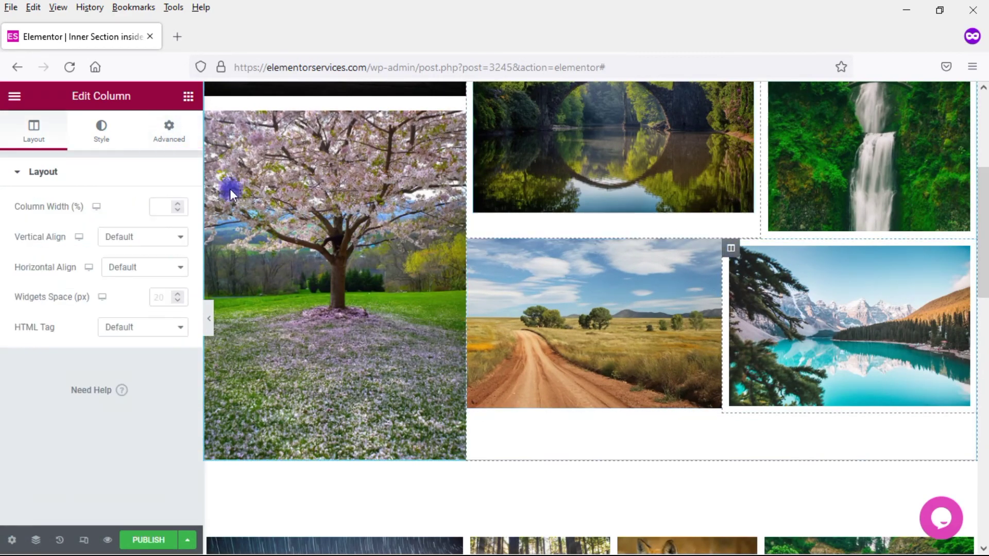
left_click(169, 129)
type("0")
scroll(790, 194, "up", 3)
left_click(791, 194)
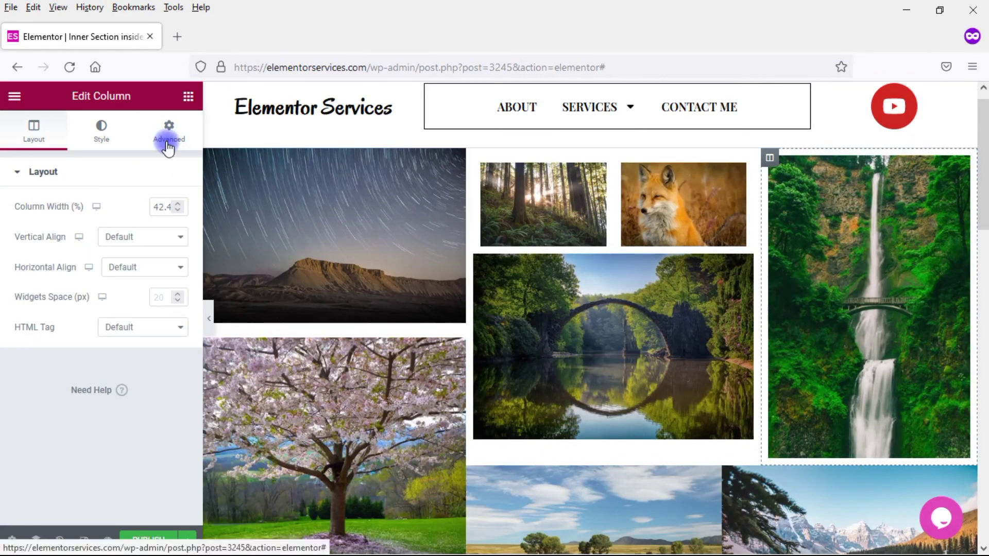
left_click(169, 131)
left_click(25, 281)
type("0")
left_click(486, 168)
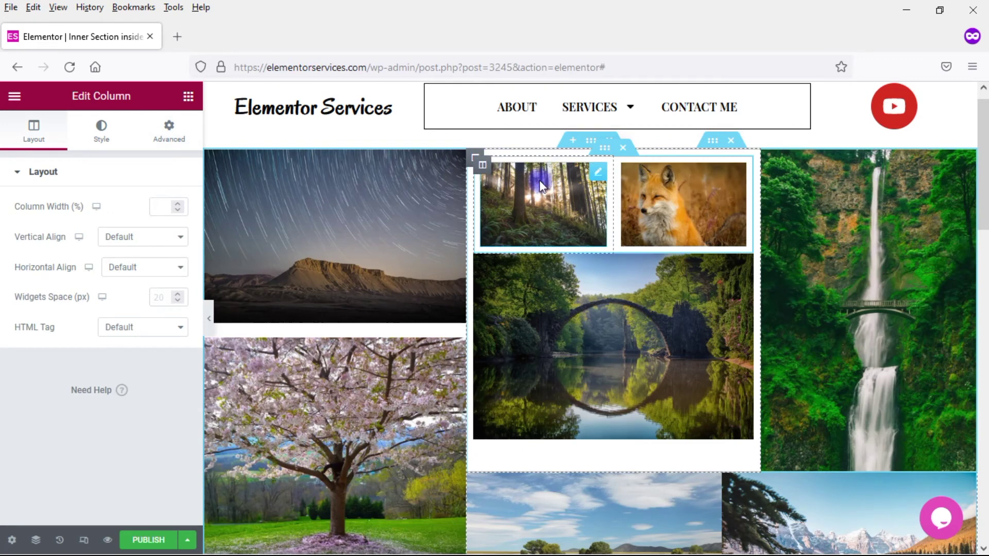
left_click(176, 126)
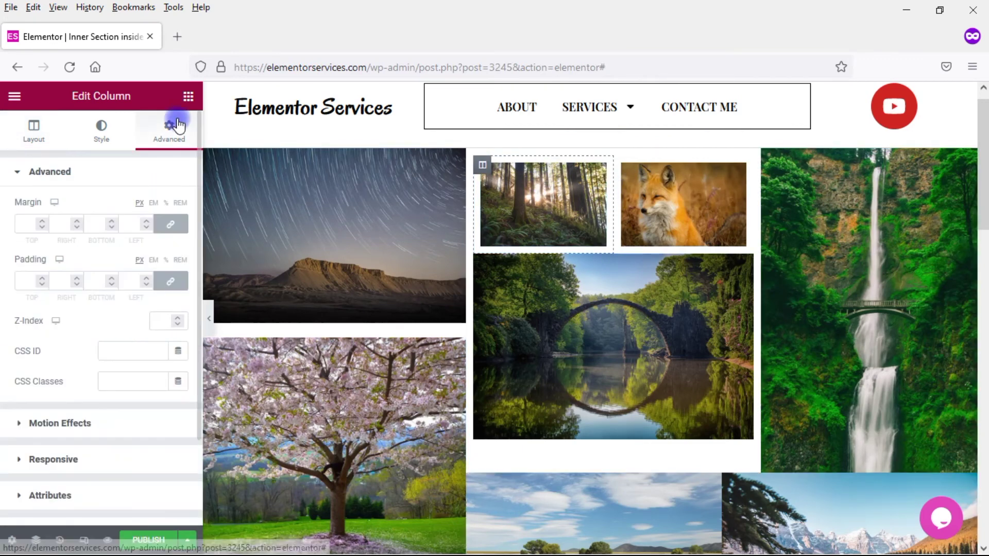
left_click(25, 282)
type("0")
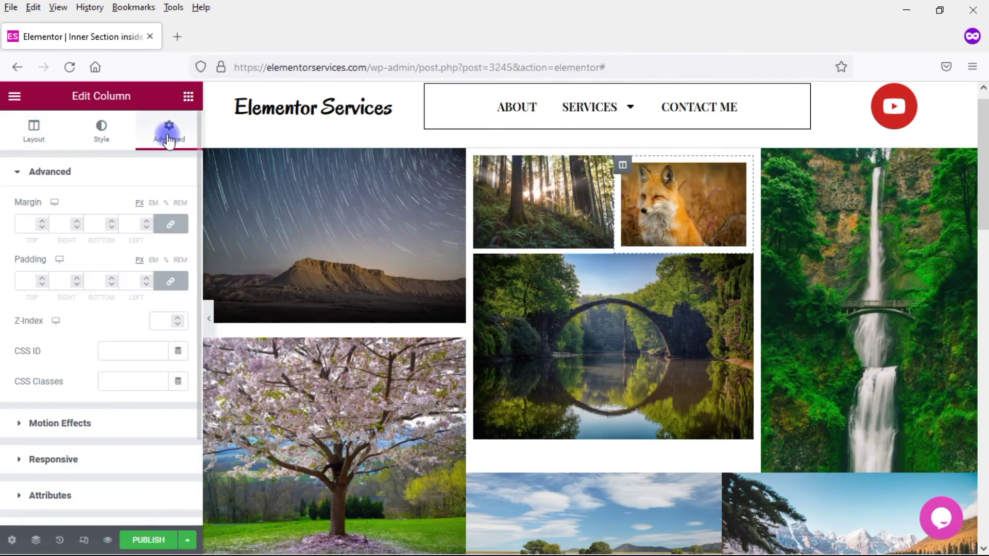
type("0")
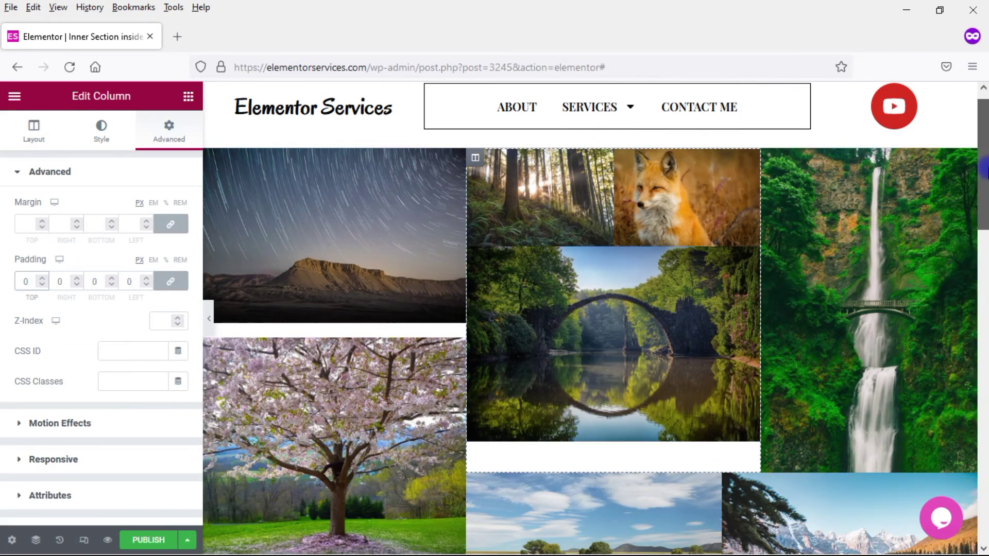
left_click_drag(984, 167, 984, 273)
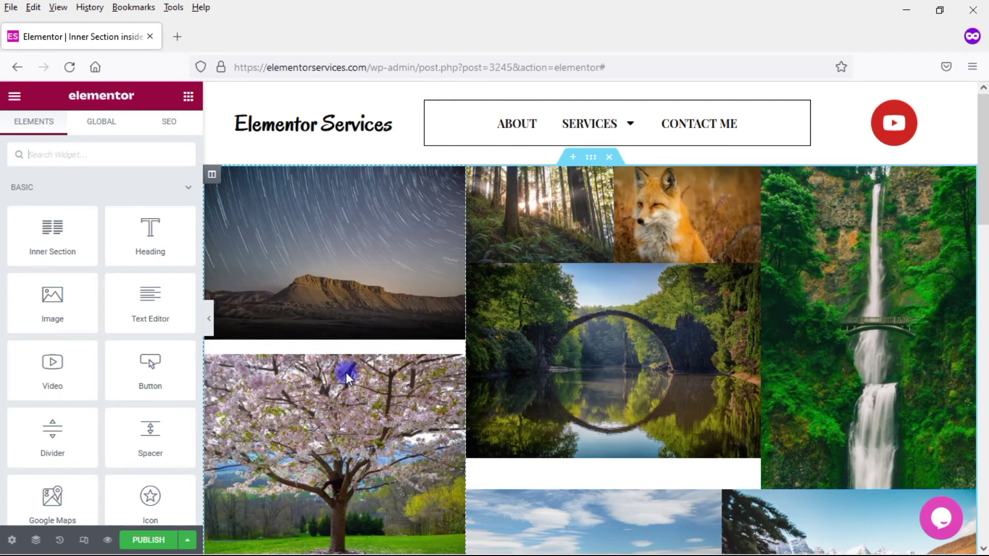
- Set the left column's Widgets Space to 0 px so the starry-sky and cherry-tree images touch
left_click(211, 175)
left_click(158, 300)
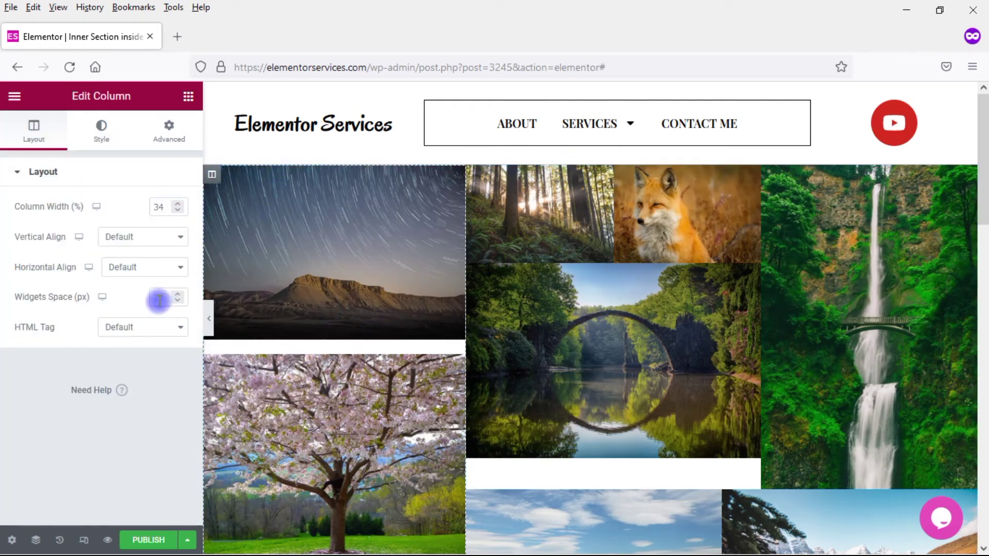
type("0")
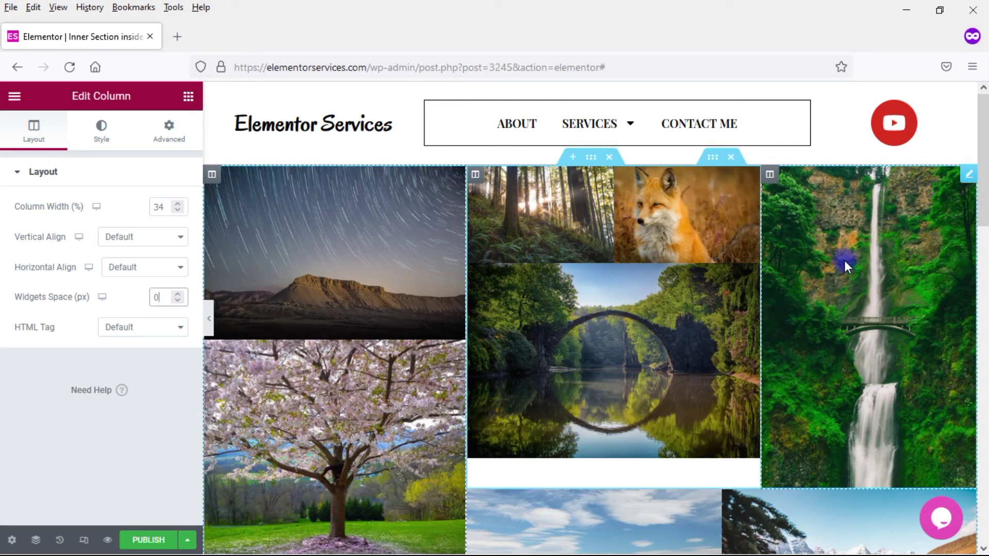
left_click(953, 180)
- Give the waterfall image a 400 px height, correcting a mistyped value
left_click(153, 317)
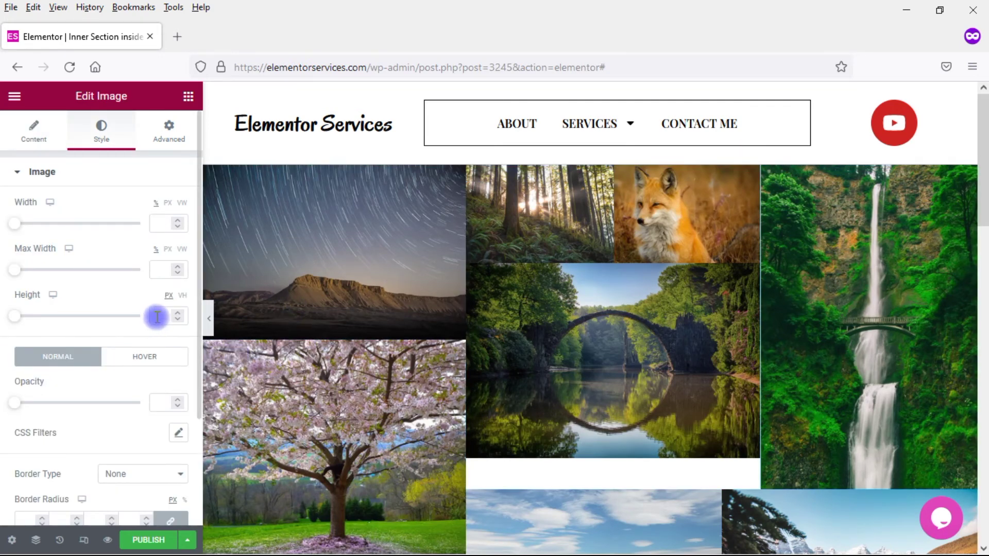
type("40")
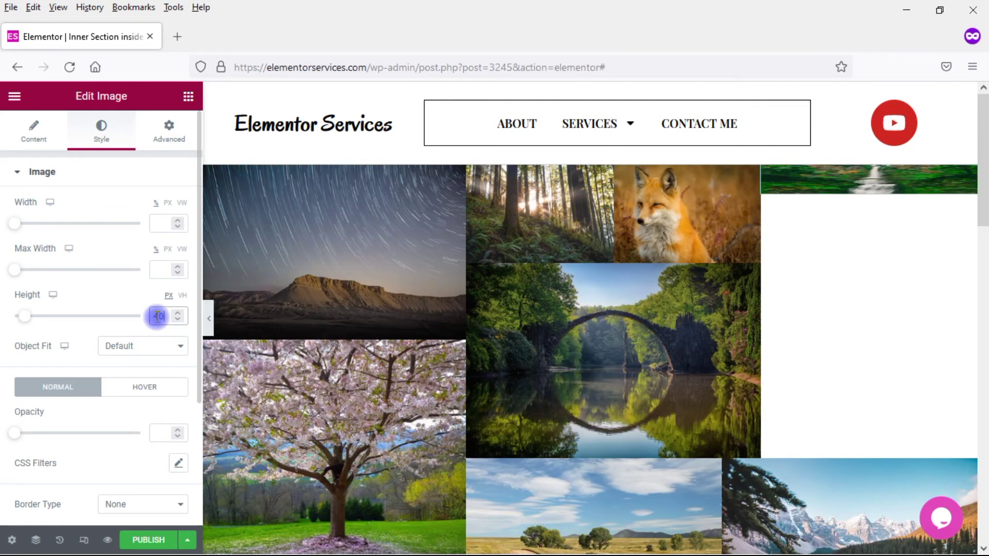
type("5")
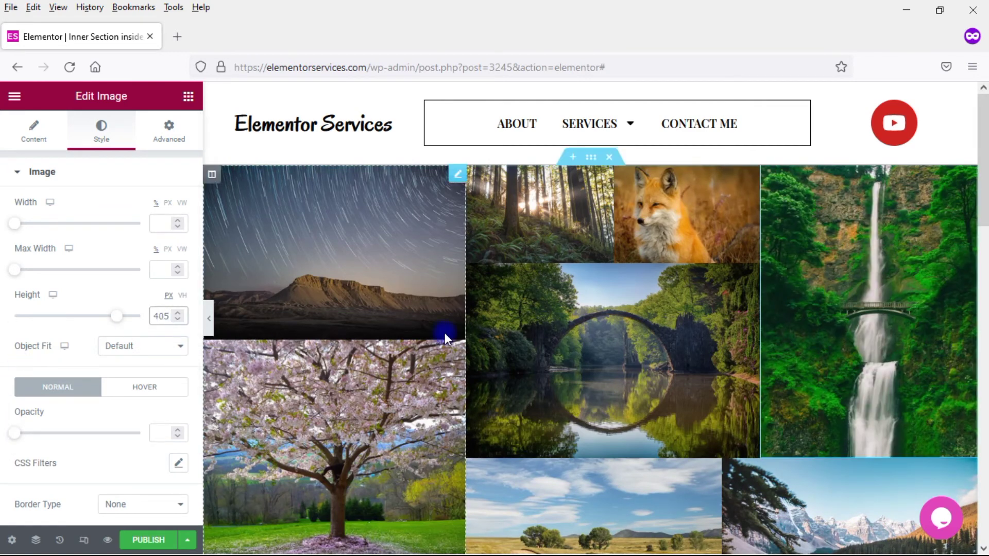
key("BackSpace")
key("BackSpace")
key("BackSpace")
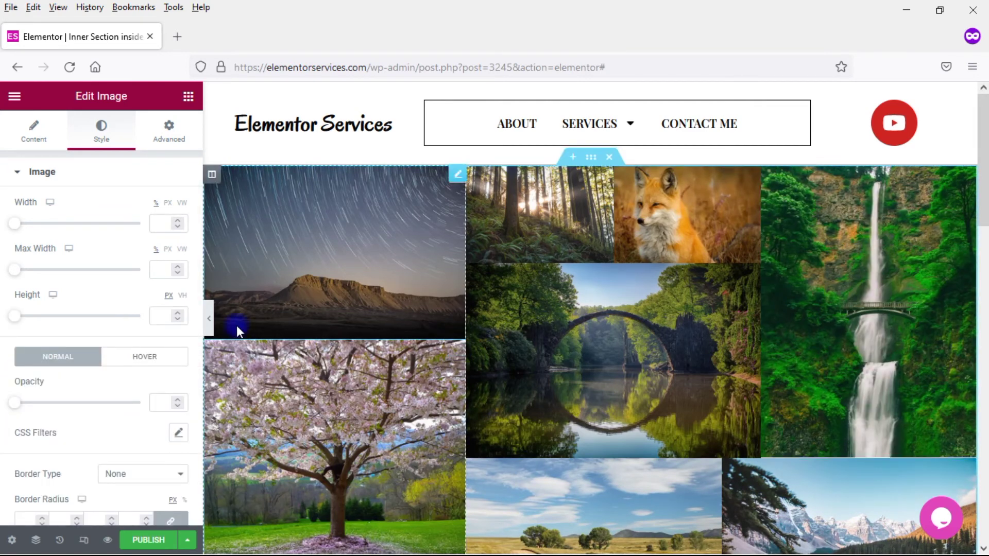
left_click(164, 315)
type("400")
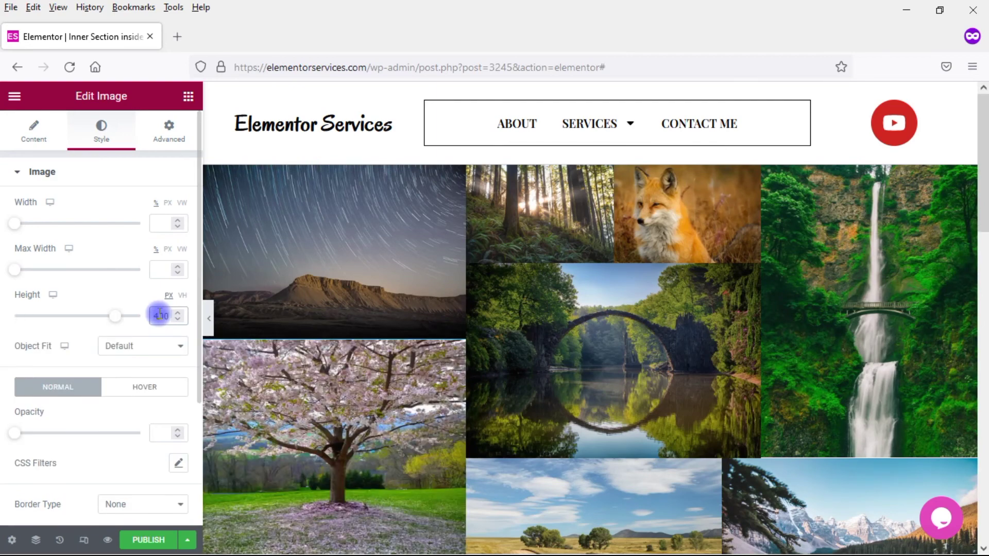
scroll(740, 276, "down", 3)
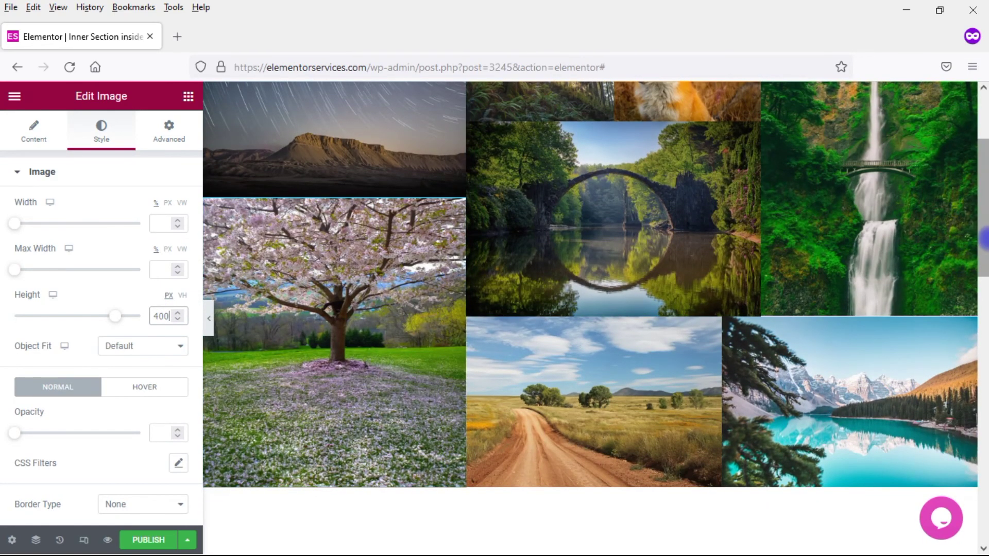
left_click_drag(984, 237, 986, 287)
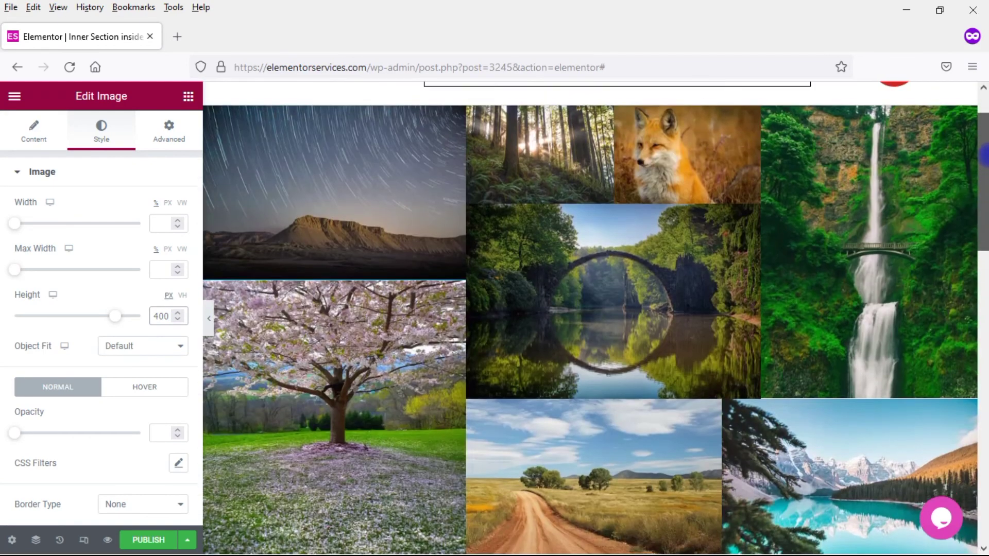
left_click_drag(985, 288, 983, 143)
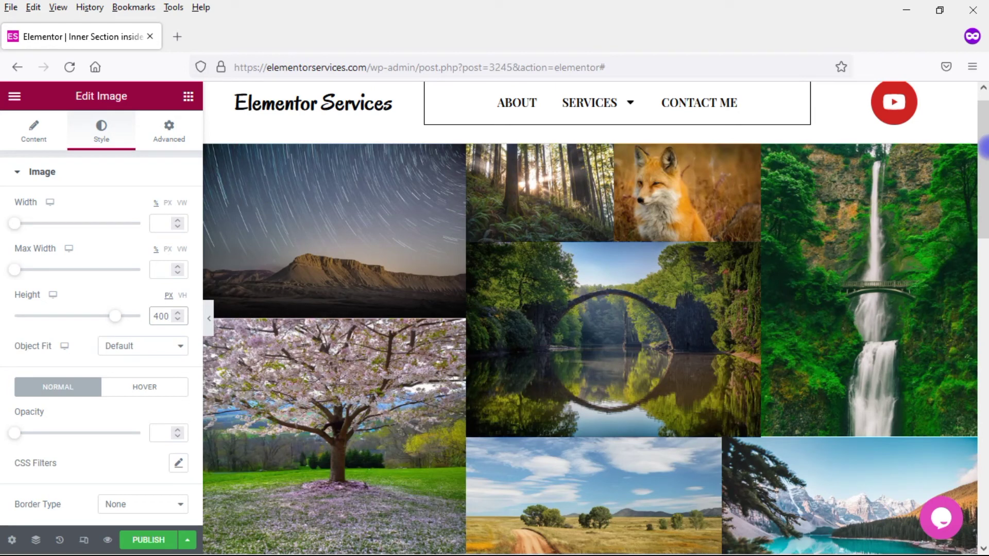
- Set 5 px padding on all sides of the starry-sky, cherry-tree and forest images
left_click(455, 158)
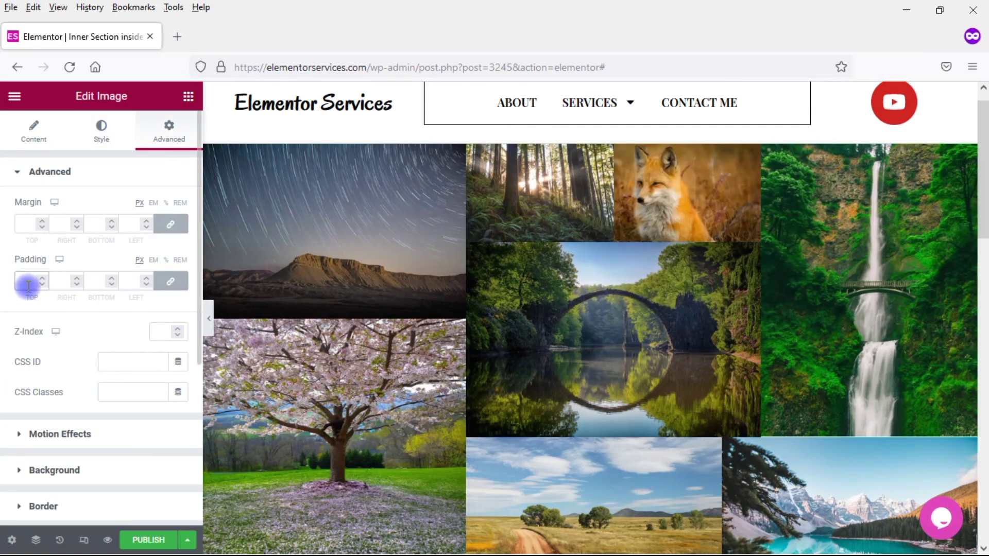
type("5")
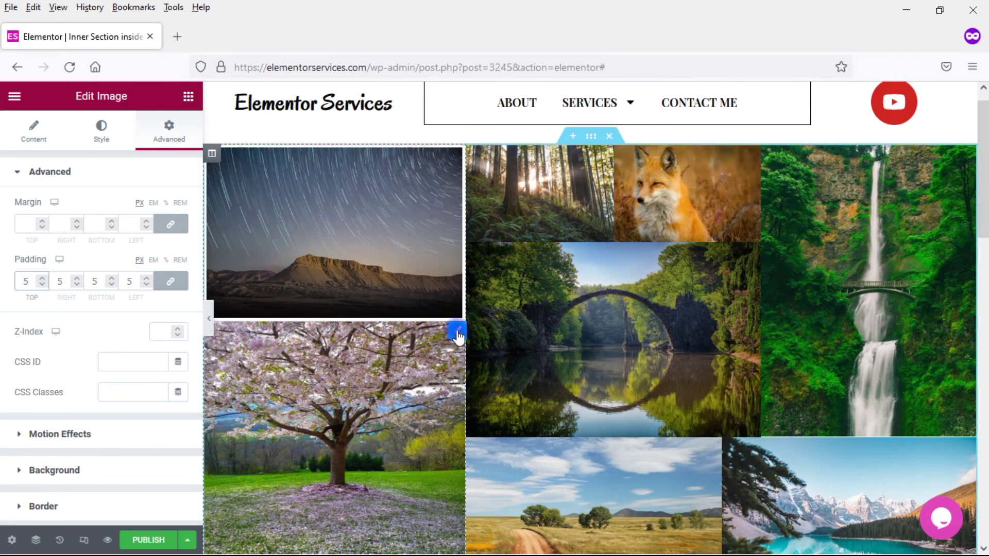
left_click(457, 335)
left_click(182, 138)
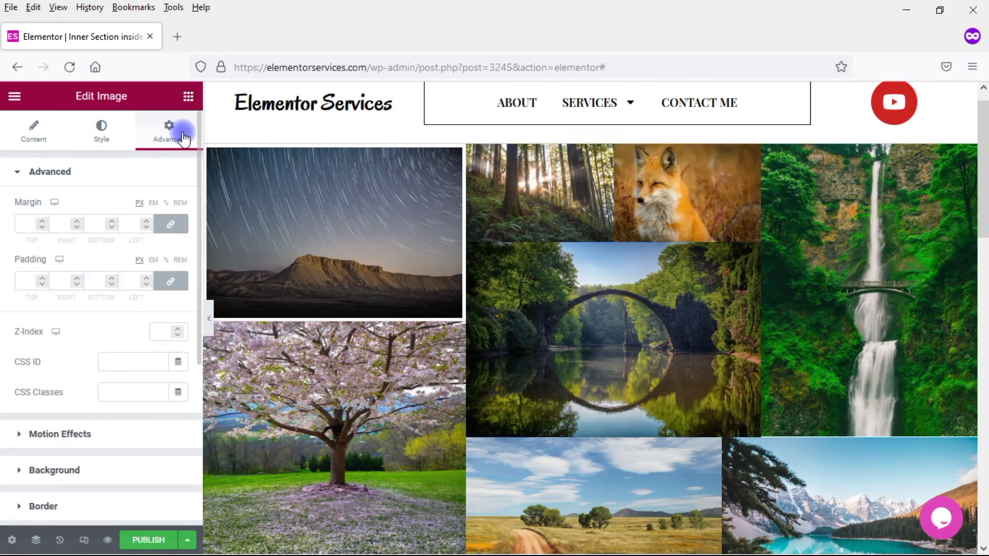
type("5")
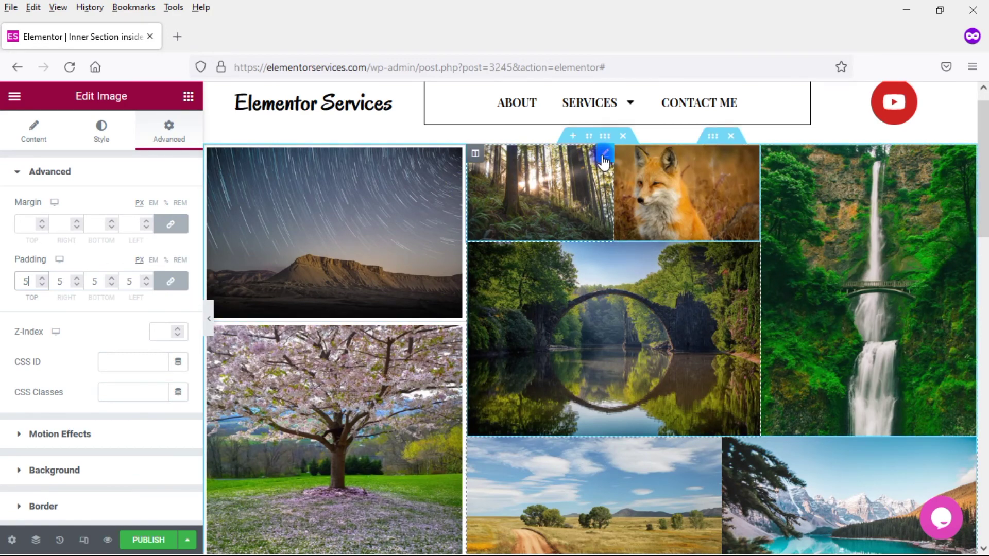
left_click(603, 159)
left_click(172, 137)
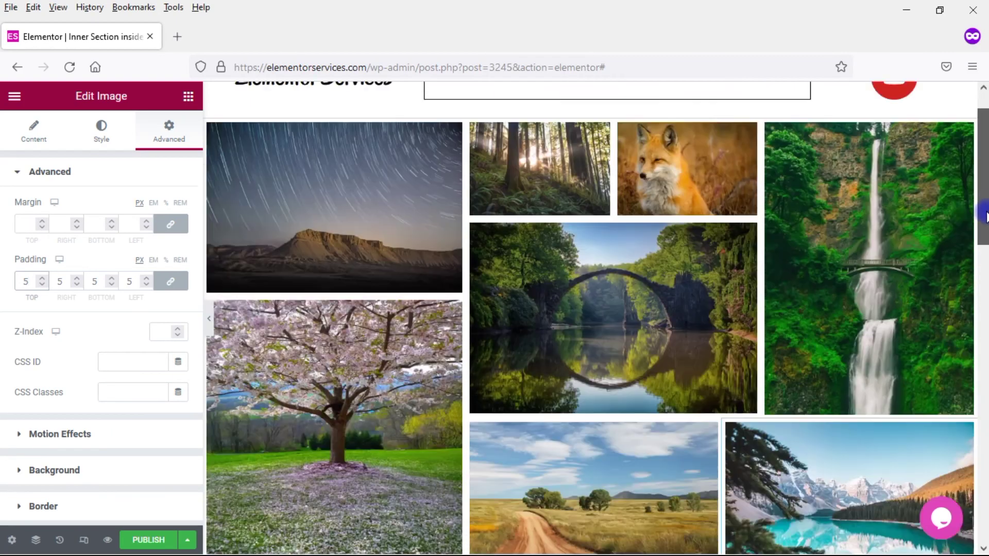
mouse_move(979, 216)
left_mouse_down()
mouse_move(983, 308)
mouse_move(976, 264)
left_mouse_up()
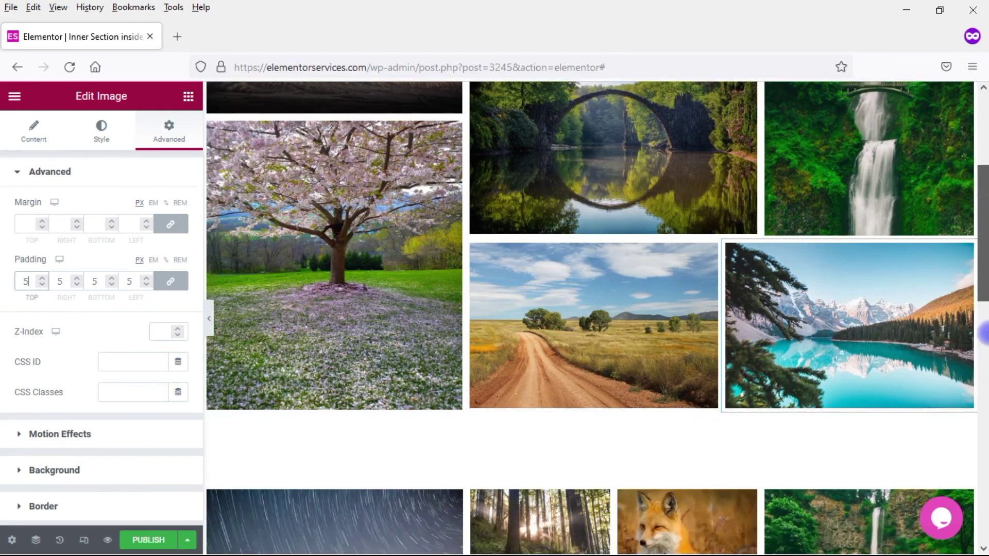
mouse_move(981, 334)
left_mouse_down()
mouse_move(982, 439)
mouse_move(983, 136)
left_mouse_up()
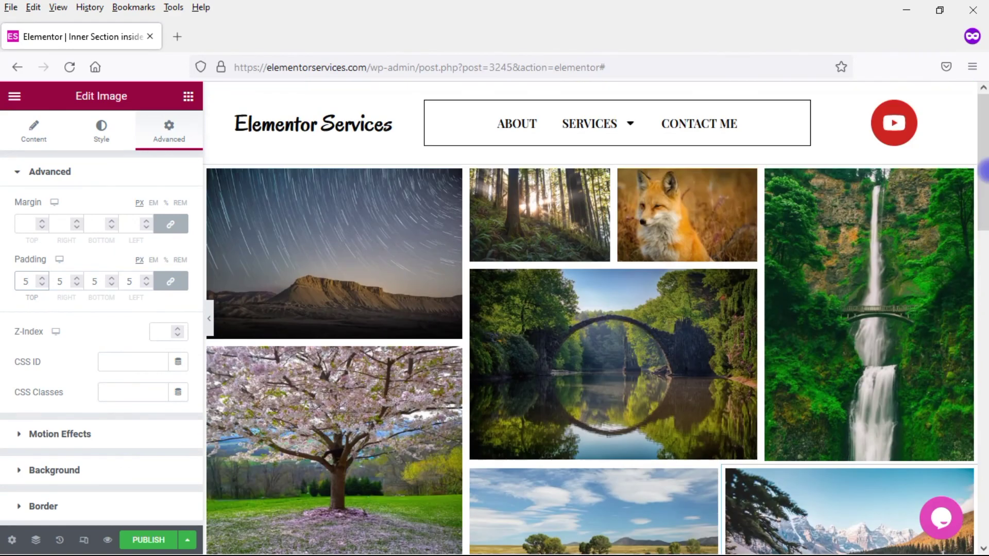